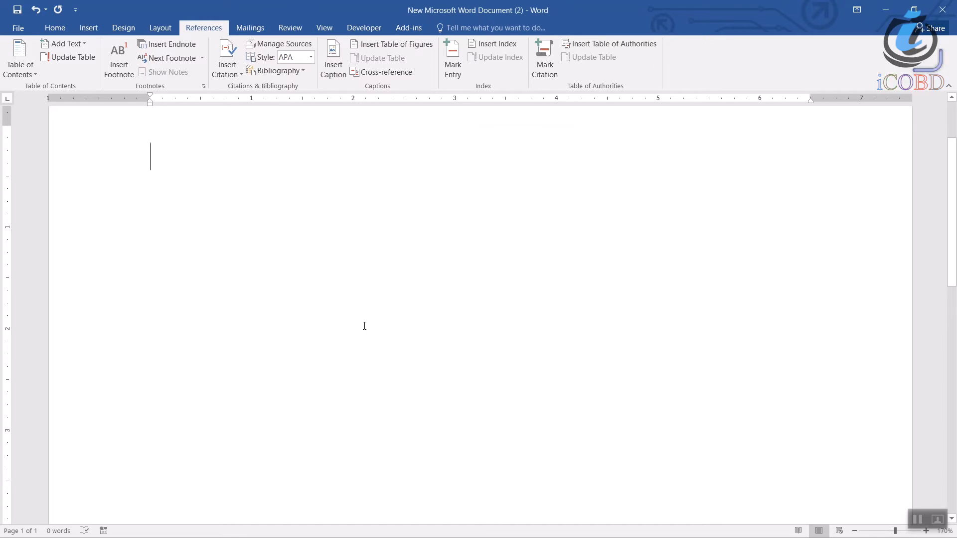
# Step: Switch to the review paper document and apply the Below text footnote location to the section containing the Index
pyautogui.hotkey('alt', 'Tab')
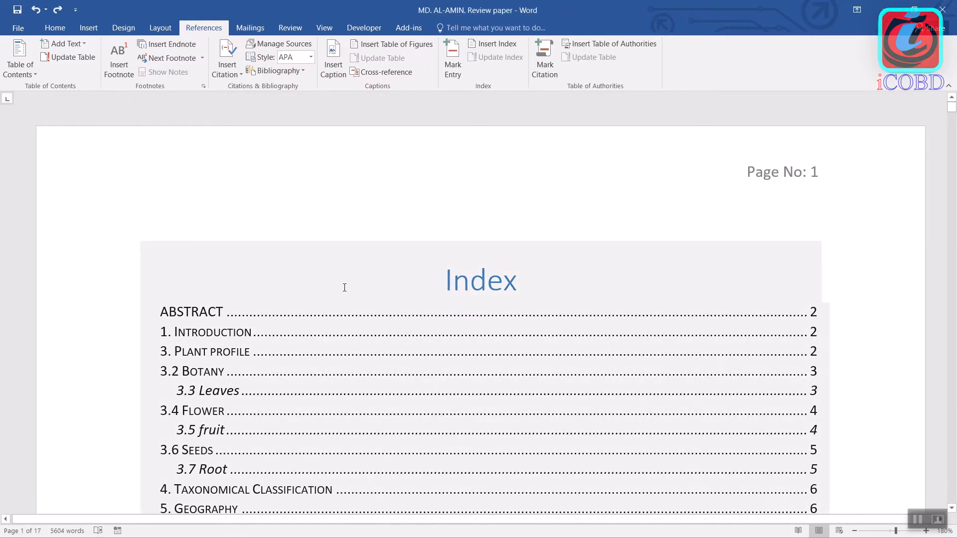
pyautogui.click(344, 288)
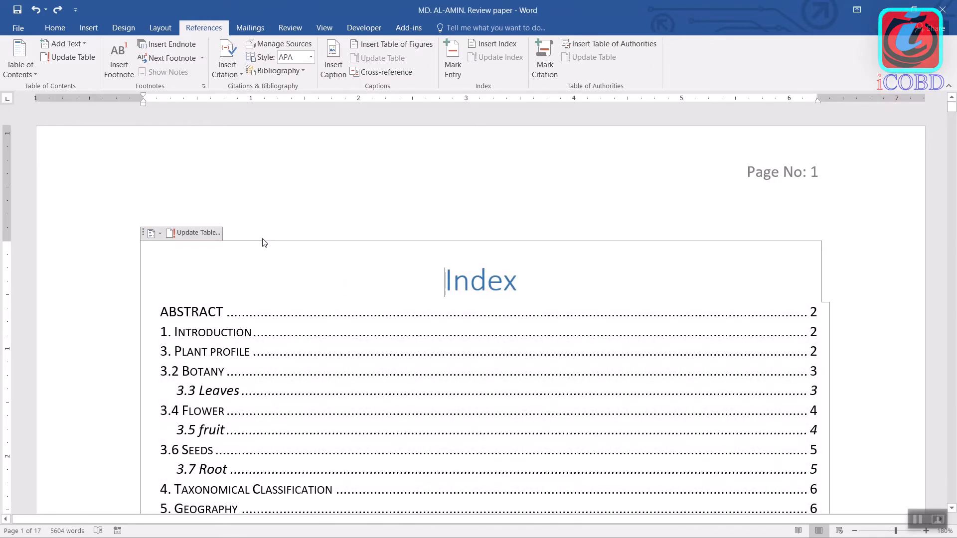
pyautogui.click(122, 68)
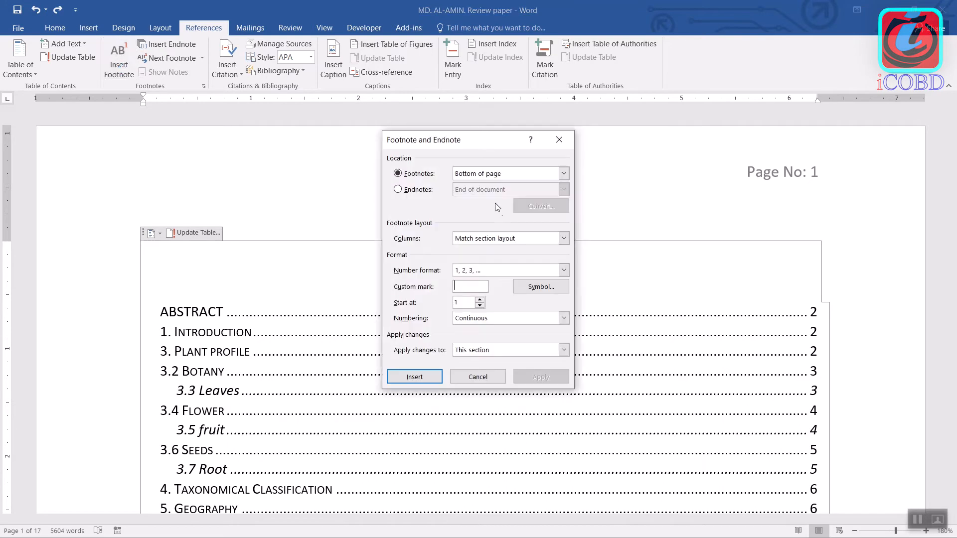
pyautogui.click(564, 174)
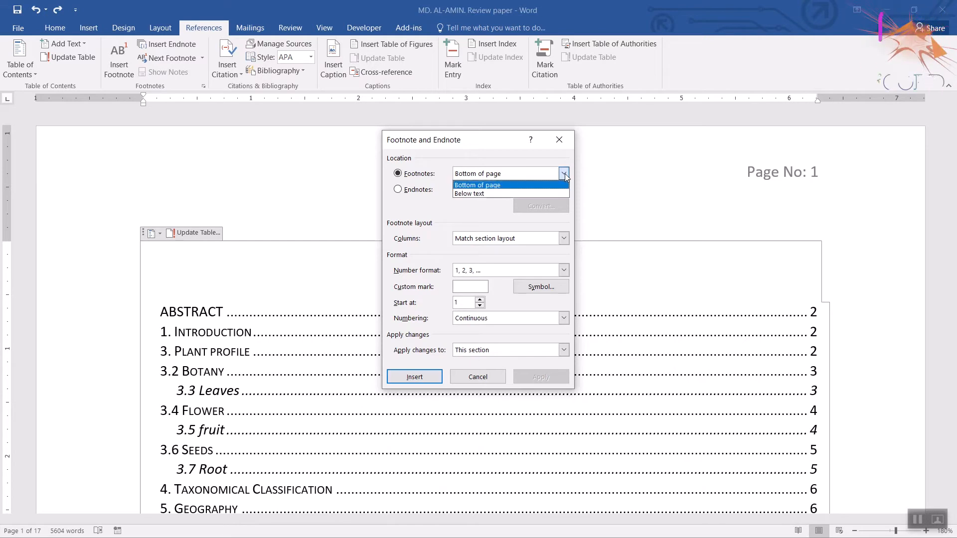
pyautogui.click(538, 189)
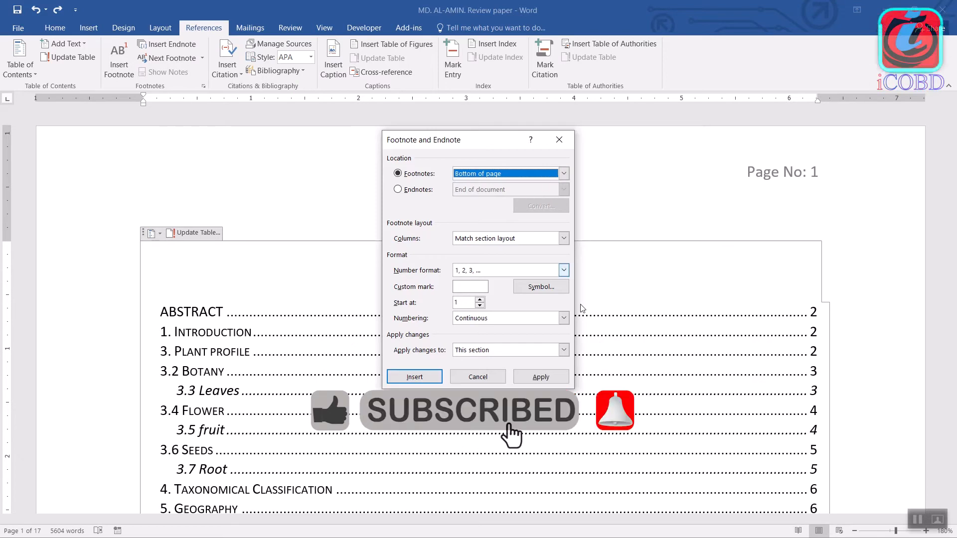
pyautogui.click(564, 173)
pyautogui.click(519, 192)
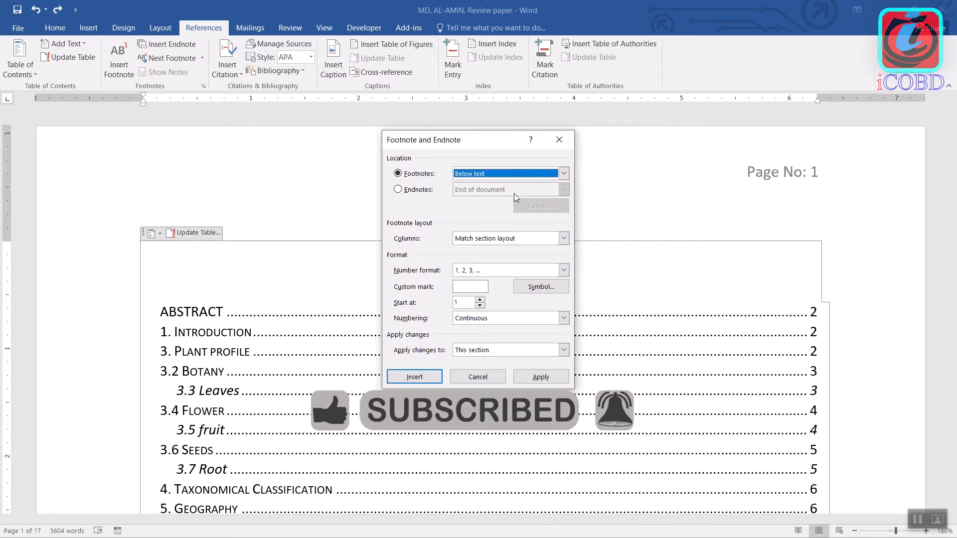
pyautogui.click(551, 377)
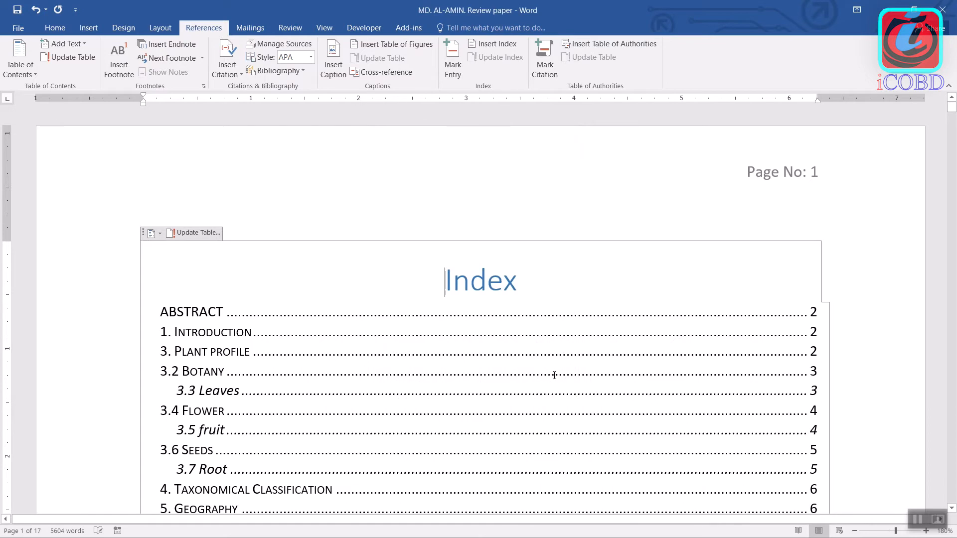
# Step: Try a footnote reading "dlfjkdj" at the start of the Project Name title, and undo its insertion
pyautogui.click(130, 68)
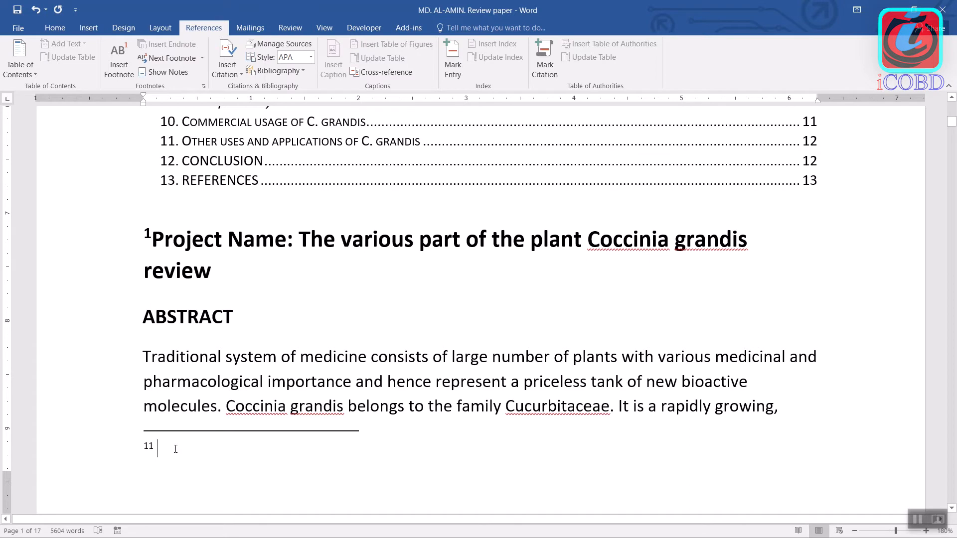
pyautogui.write('dlfjkdj')
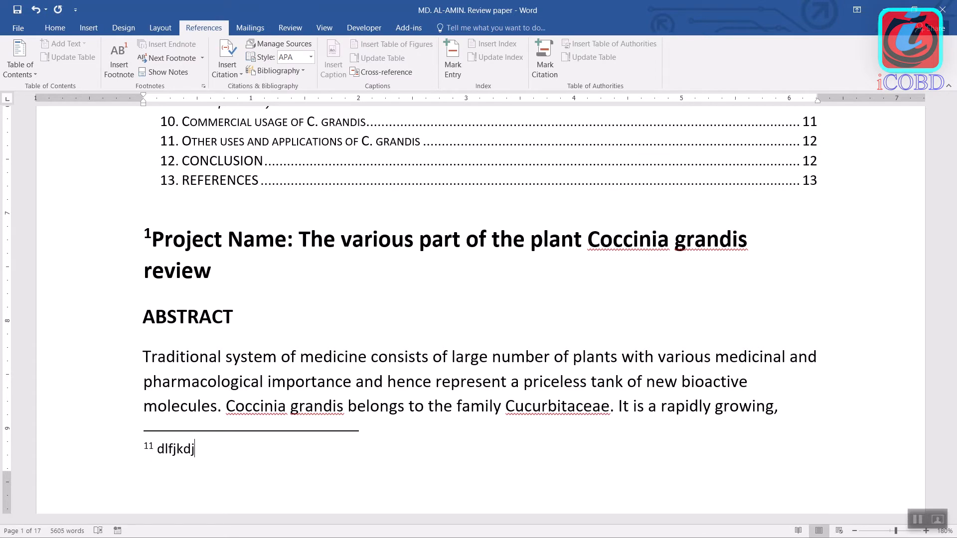
pyautogui.press('BackSpace')
pyautogui.press('BackSpace')
pyautogui.press('BackSpace')
pyautogui.press('BackSpace')
pyautogui.press('BackSpace')
pyautogui.press('BackSpace')
pyautogui.hotkey('ctrl', 'z')
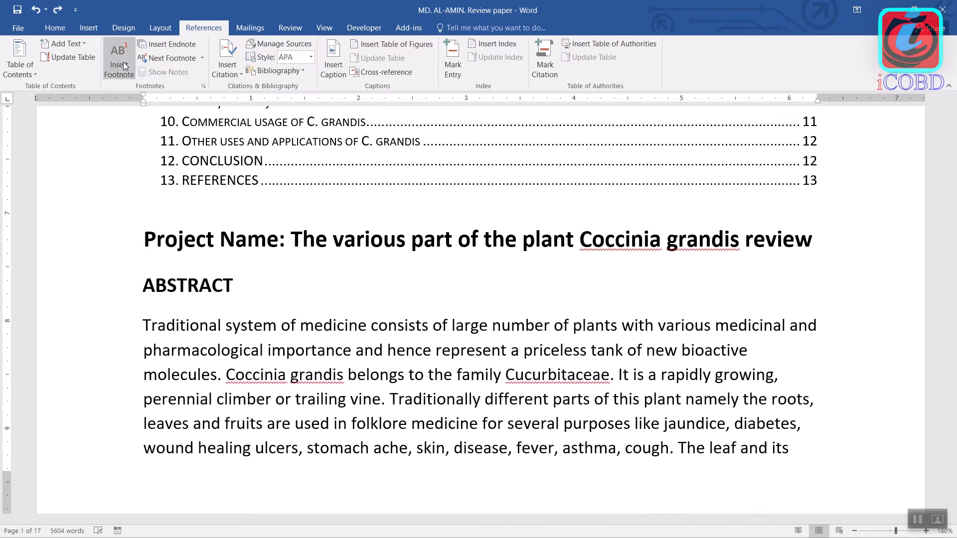
pyautogui.click(124, 62)
pyautogui.hotkey('ctrl', 'z')
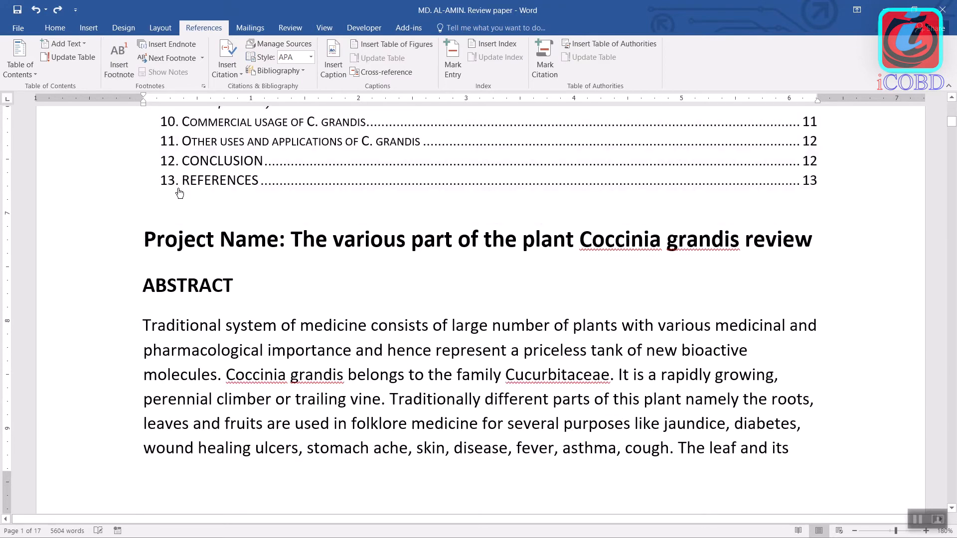
pyautogui.scroll(10, 141, 127)
pyautogui.click(124, 55)
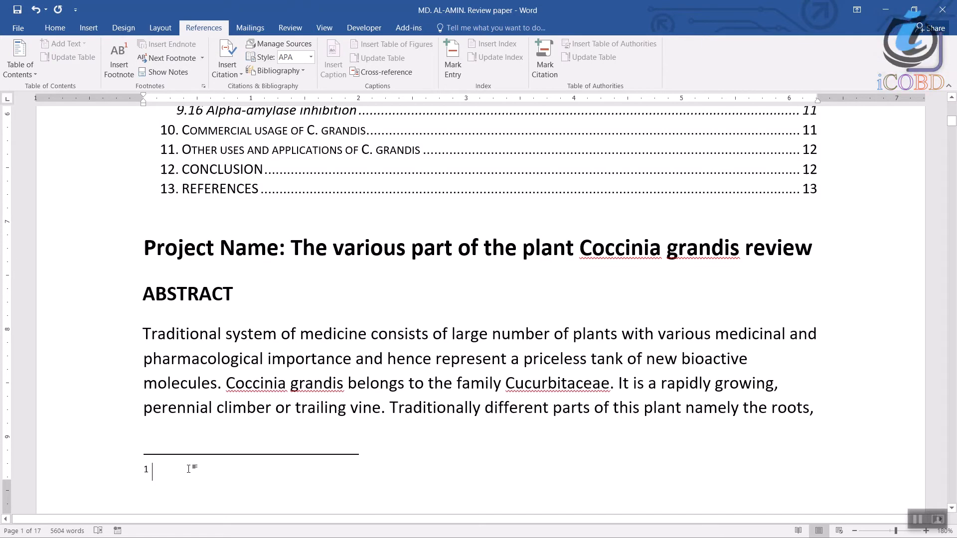
pyautogui.click(165, 73)
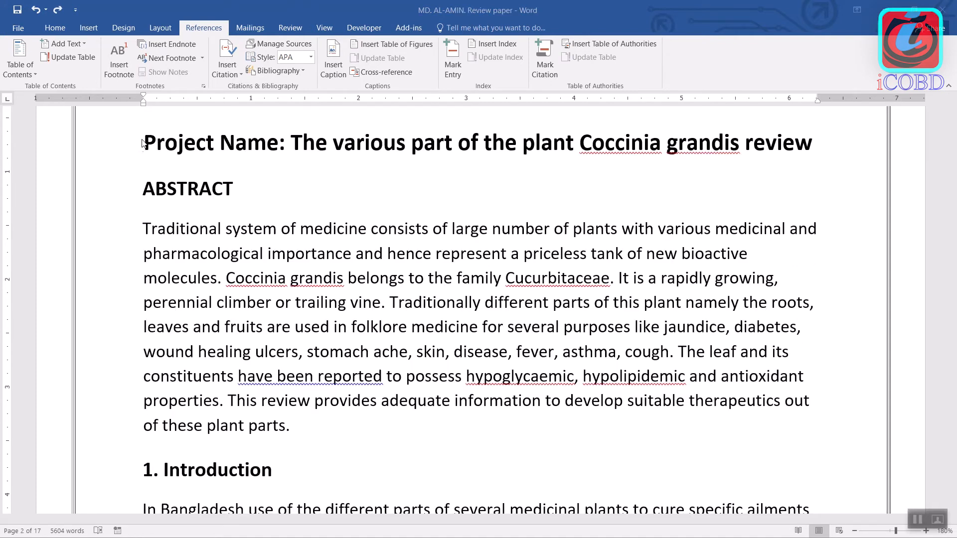
# Step: Insert a footnote at the start of the Project Name title on page 2, leaving its note text empty
pyautogui.click(143, 145)
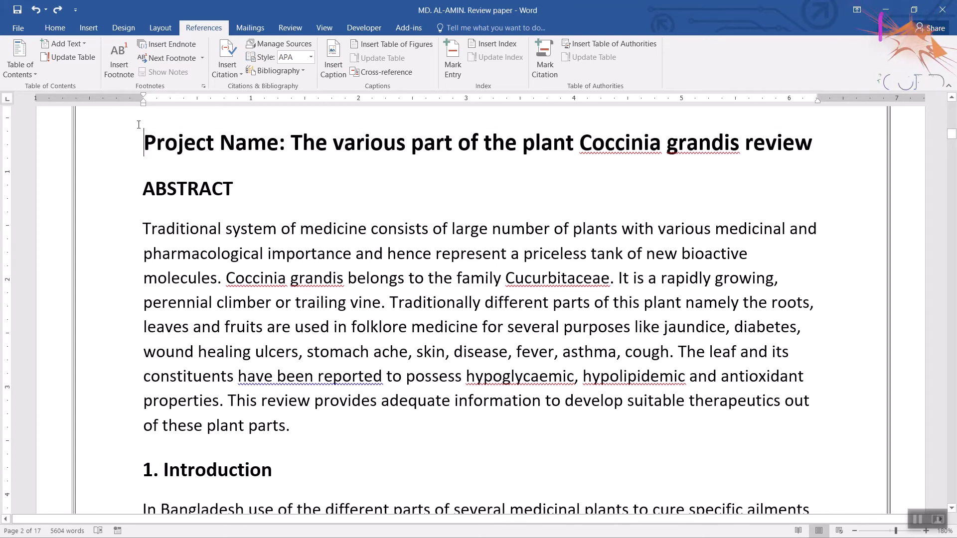
pyautogui.click(121, 55)
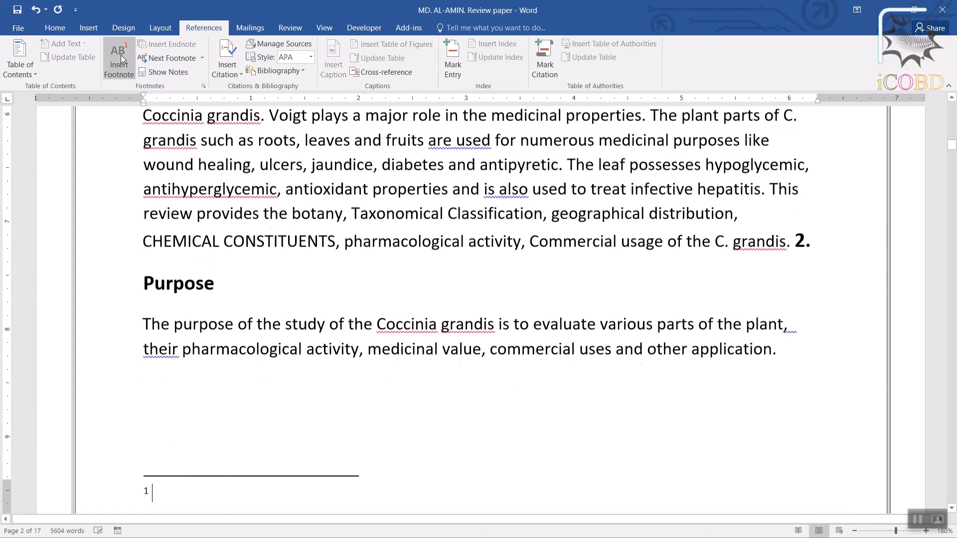
pyautogui.write('gg')
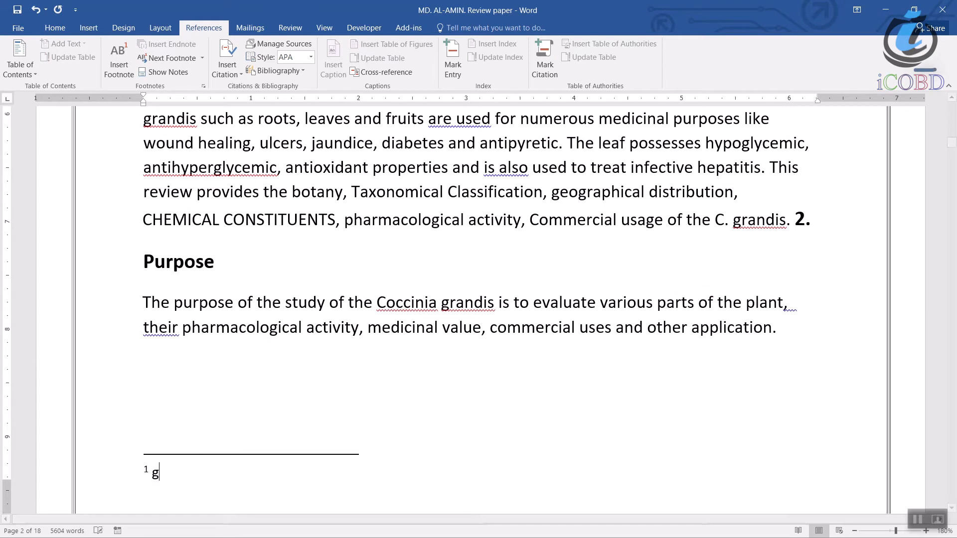
pyautogui.press('BackSpace')
pyautogui.press('BackSpace')
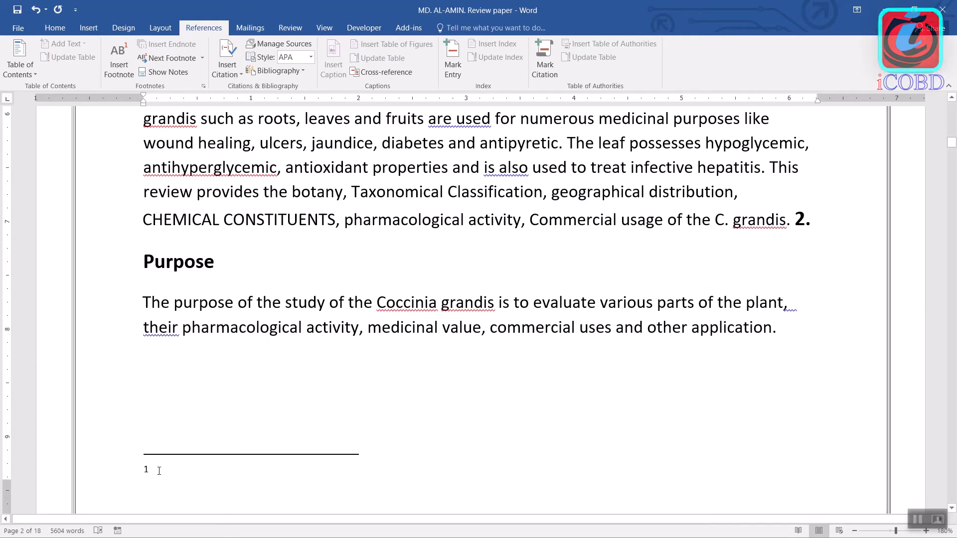
# Step: Try the Below text location for the page 2 footnote through its note options, applied to the selected text
pyautogui.rightClick(146, 473)
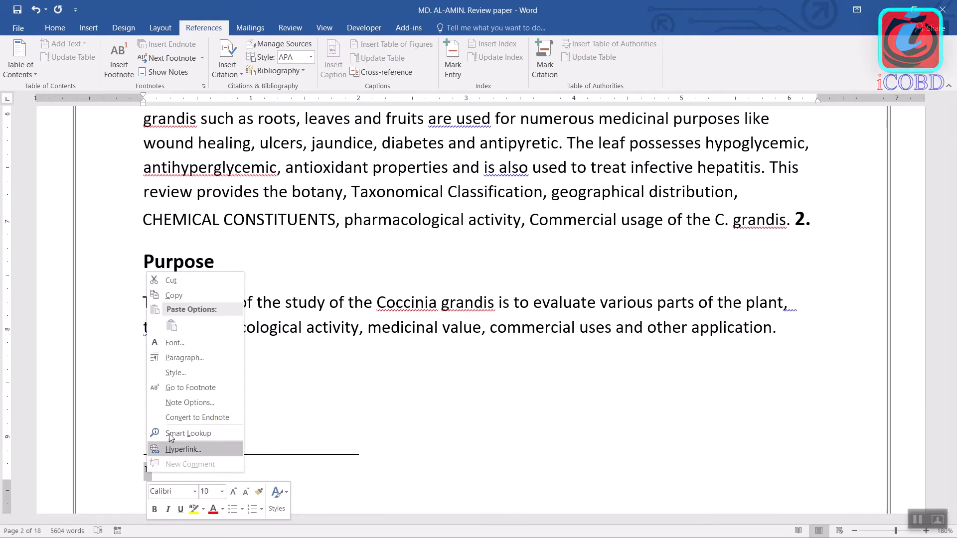
pyautogui.click(202, 403)
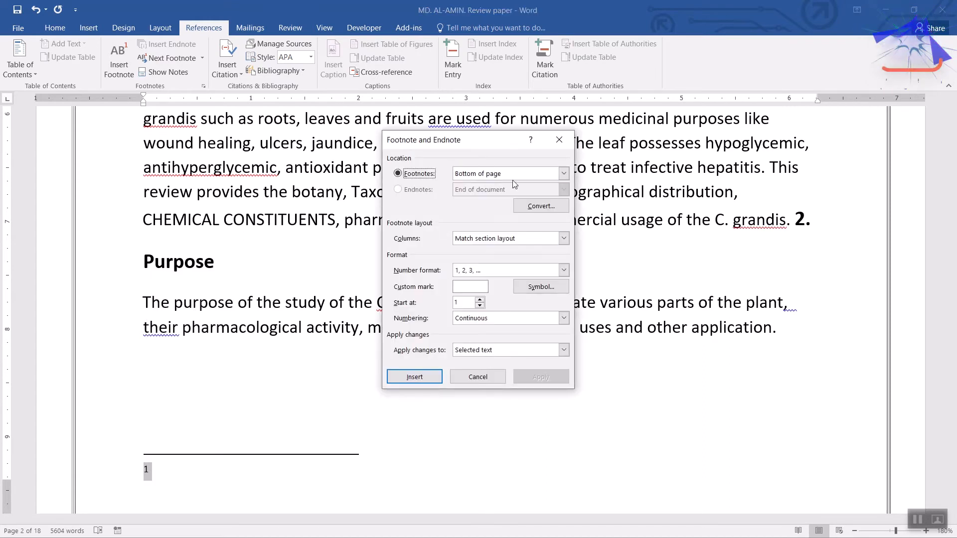
pyautogui.click(563, 173)
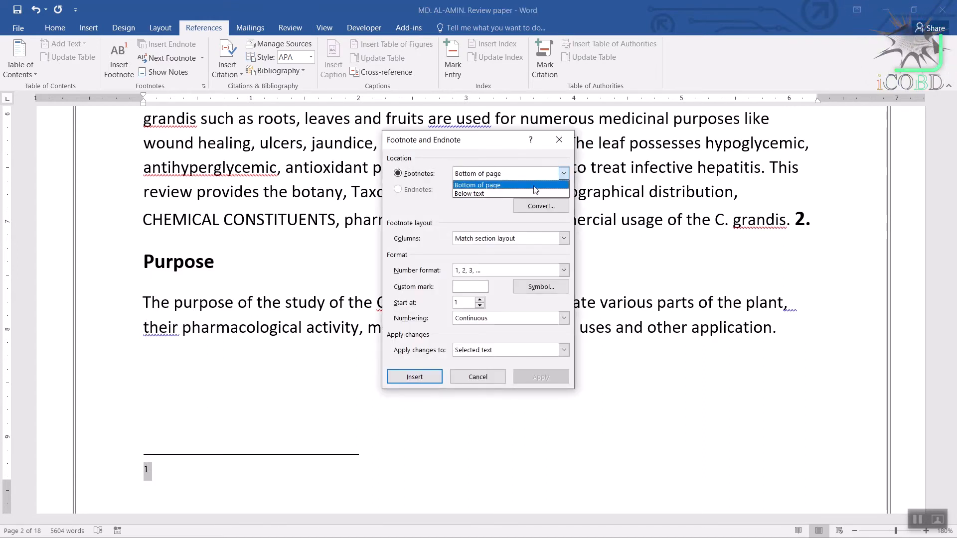
pyautogui.click(496, 194)
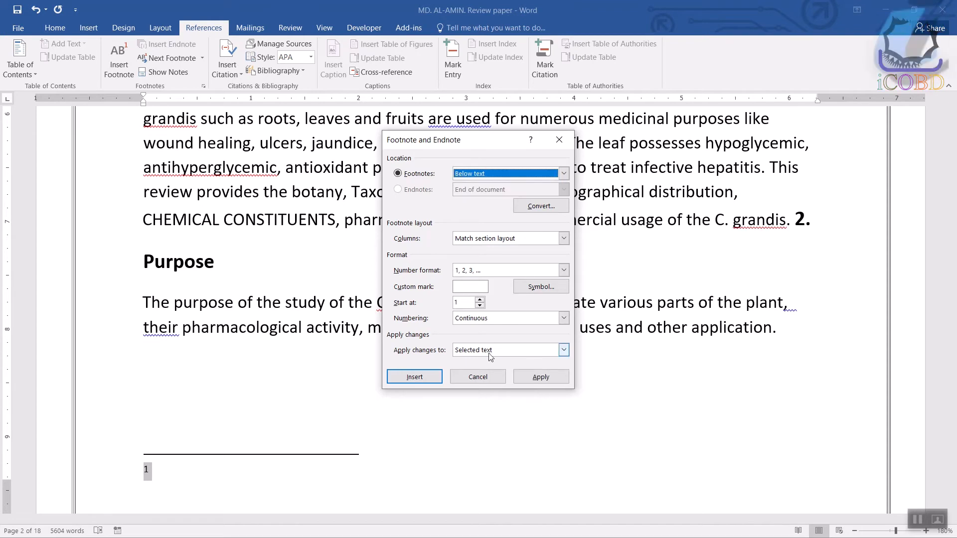
pyautogui.click(541, 377)
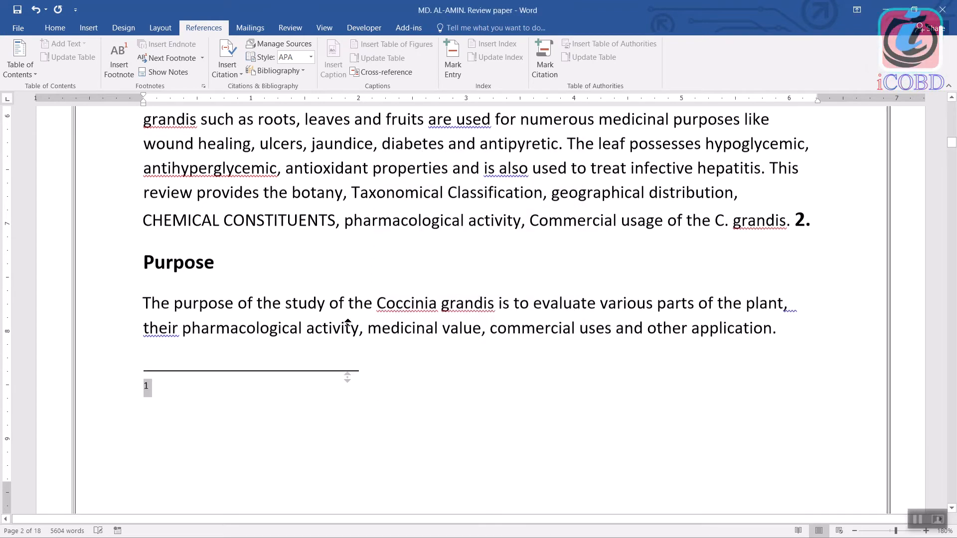
# Step: Try a second footnote before "The various part" in the Project Name title, and undo it together with the Below text placement
pyautogui.scroll(10, 406, 316)
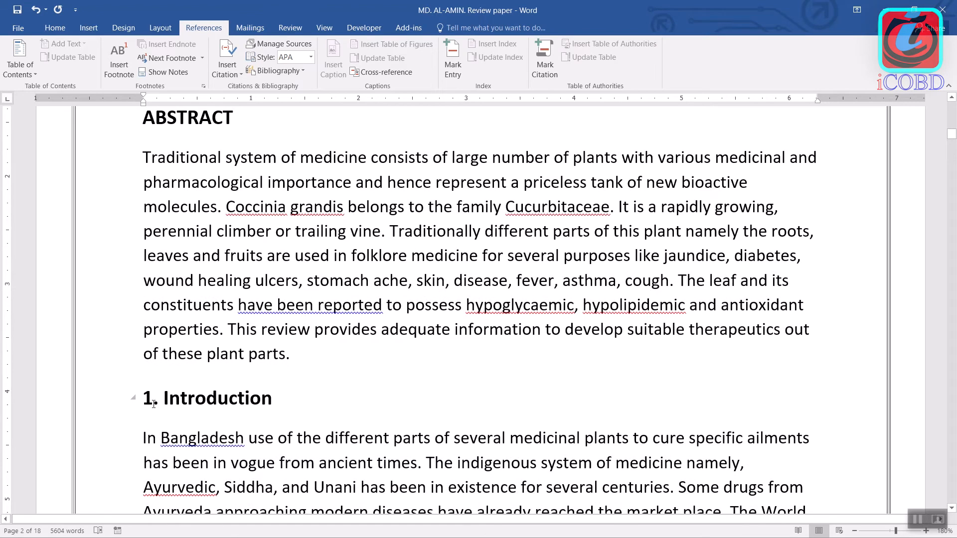
pyautogui.click(146, 403)
pyautogui.scroll(4, 277, 214)
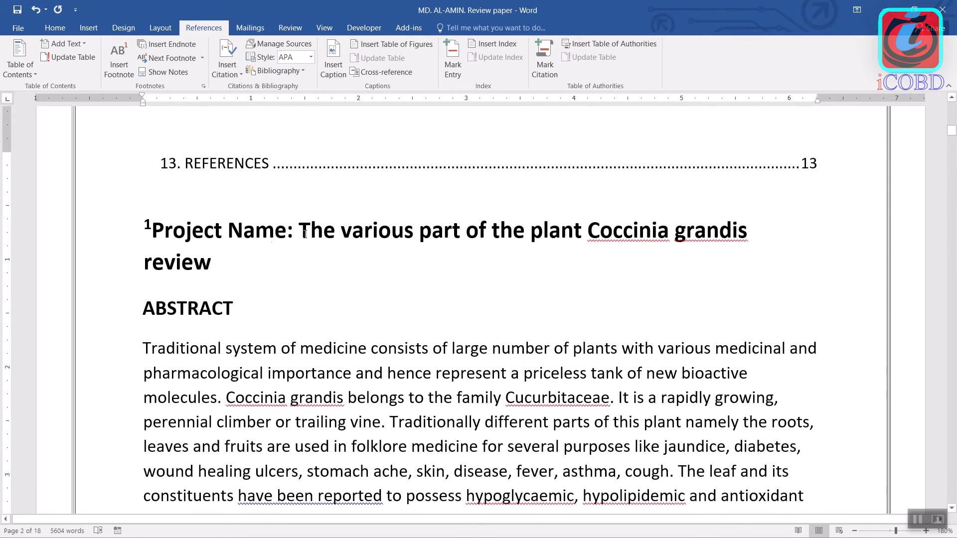
pyautogui.click(299, 233)
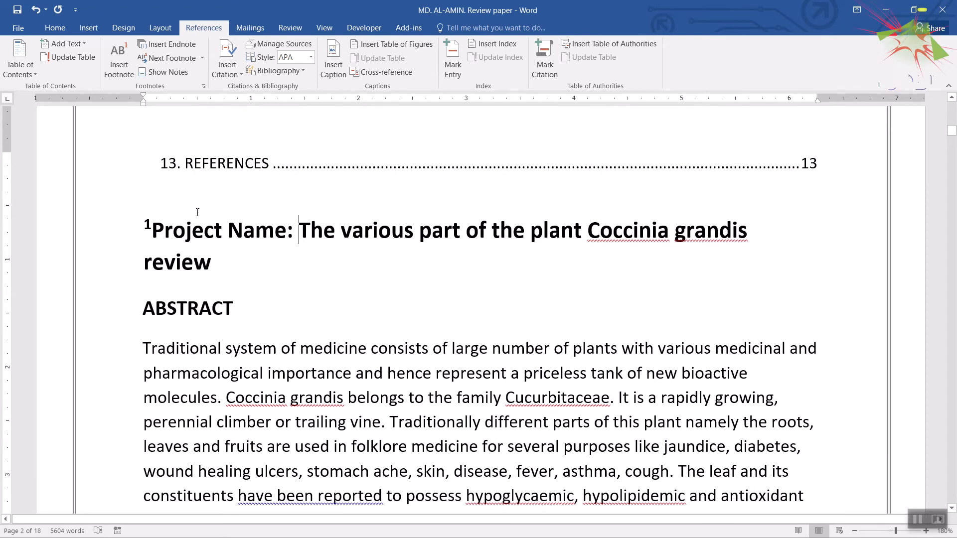
pyautogui.click(126, 59)
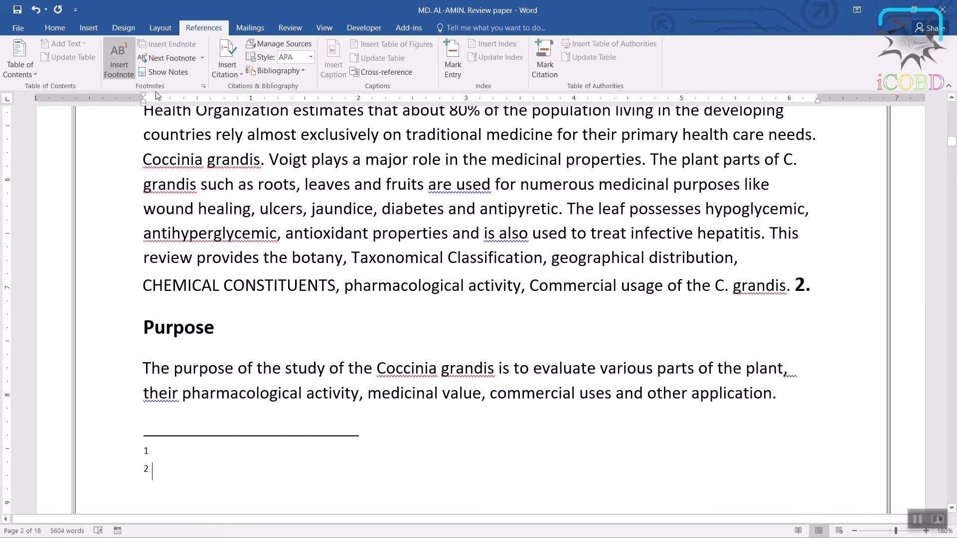
pyautogui.scroll(-2, 344, 379)
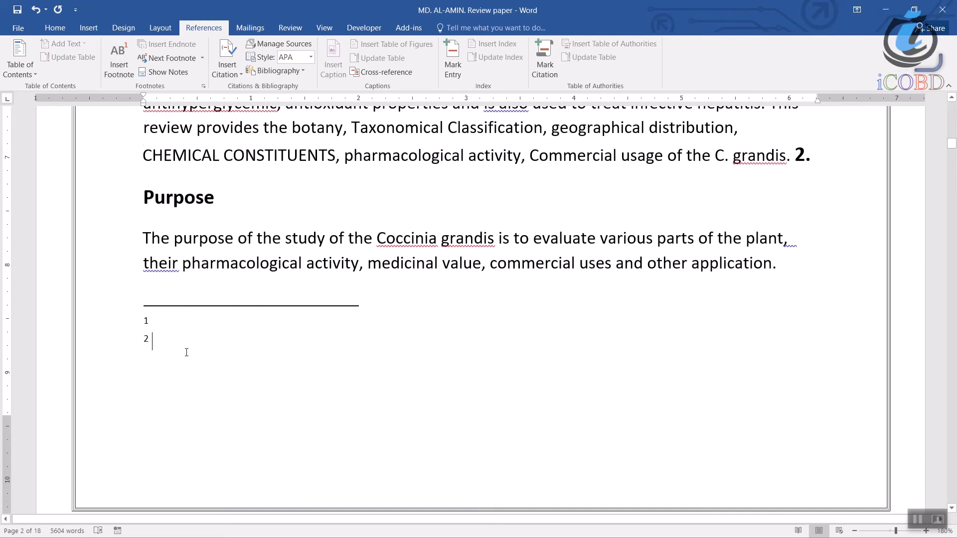
pyautogui.scroll(-1, 342, 373)
pyautogui.hotkey('ctrl', 'z')
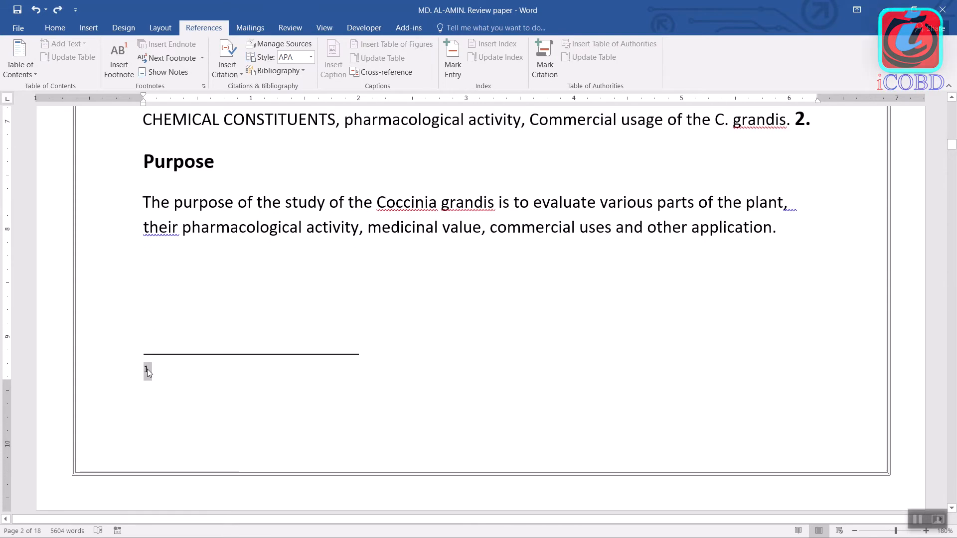
# Step: Insert a footnote at the end of the "3.1 Synonyms" heading on page 3
pyautogui.rightClick(148, 369)
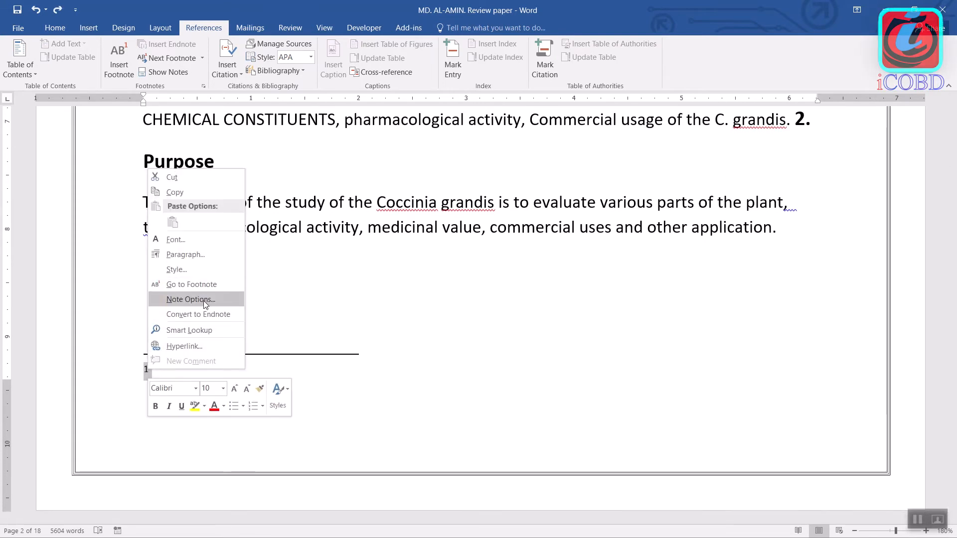
pyautogui.click(335, 314)
pyautogui.middleClick(398, 319)
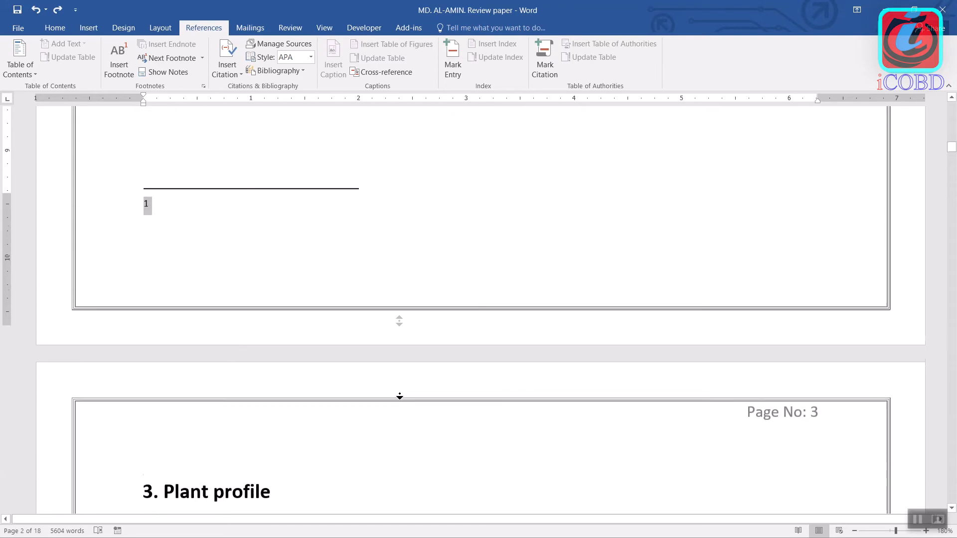
pyautogui.middleClick(400, 396)
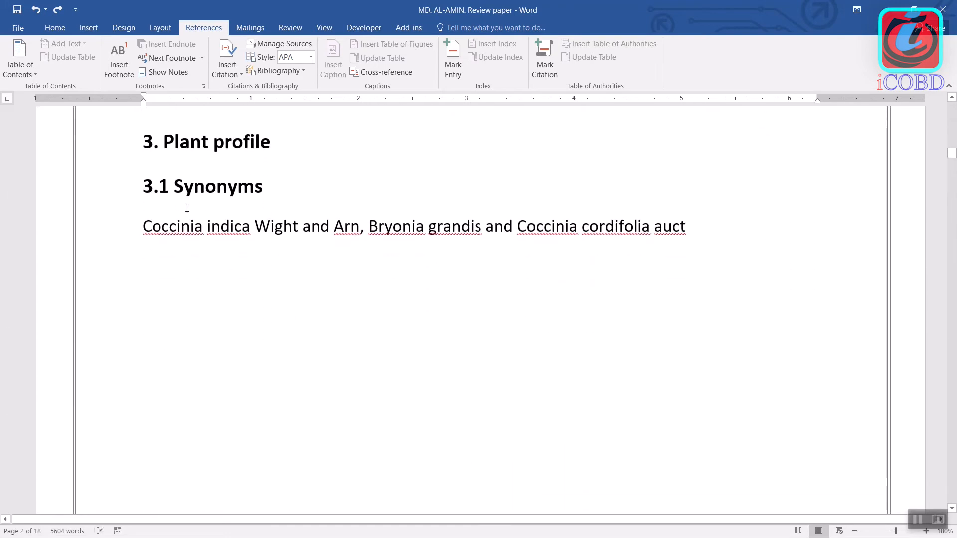
pyautogui.click(269, 193)
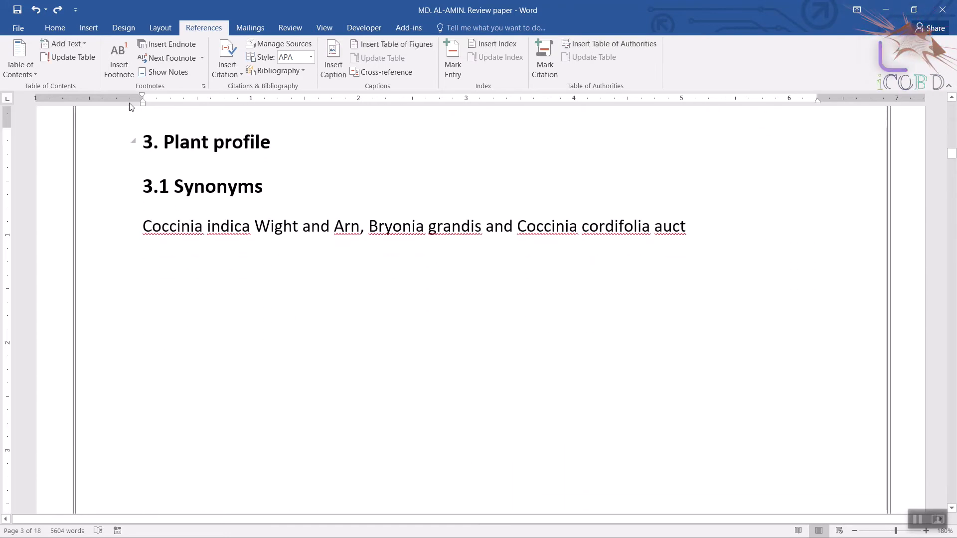
pyautogui.click(118, 55)
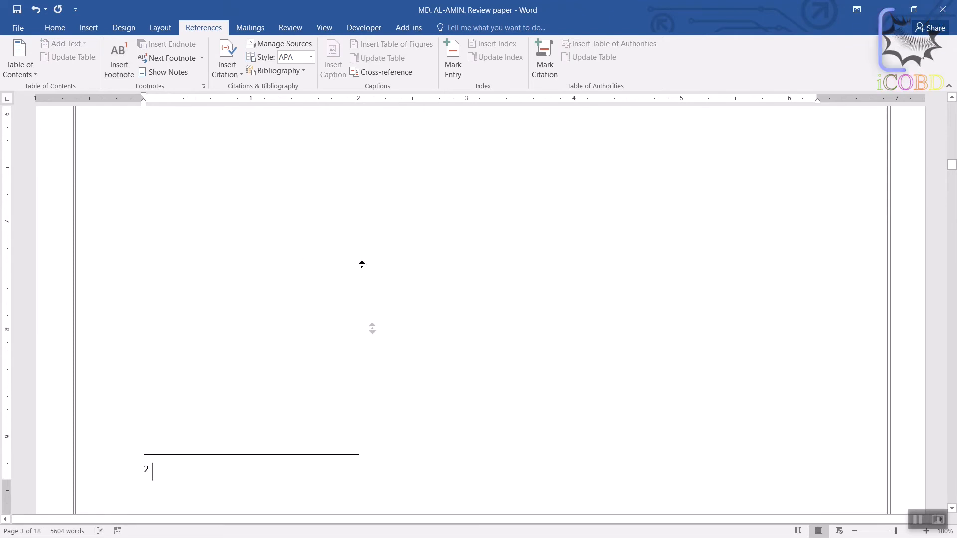
# Step: Examine the footnote reference at the "3.1 Synonyms" heading and its surroundings on page 3
pyautogui.middleClick(360, 268)
pyautogui.middleClick(360, 268)
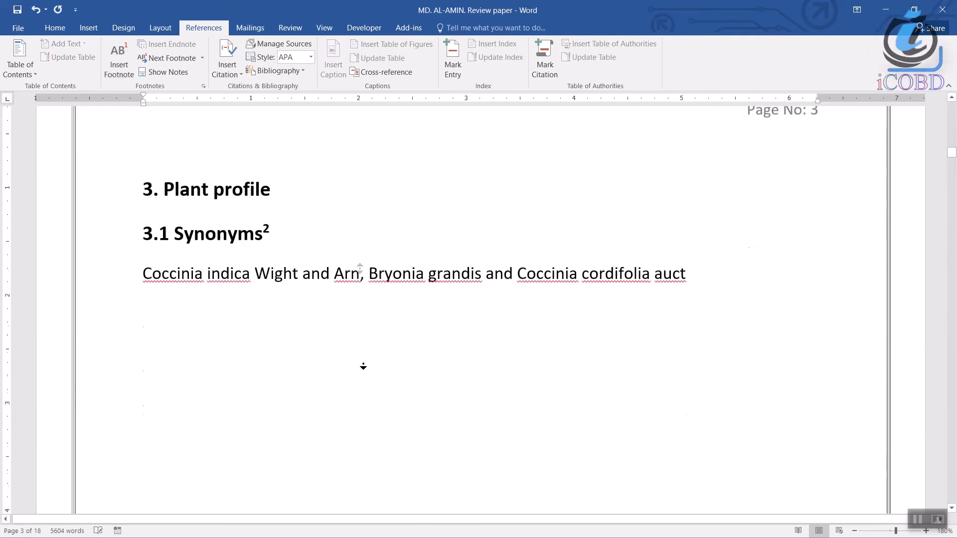
pyautogui.middleClick(363, 364)
pyautogui.middleClick(363, 353)
pyautogui.middleClick(365, 256)
pyautogui.middleClick(363, 322)
pyautogui.middleClick(365, 251)
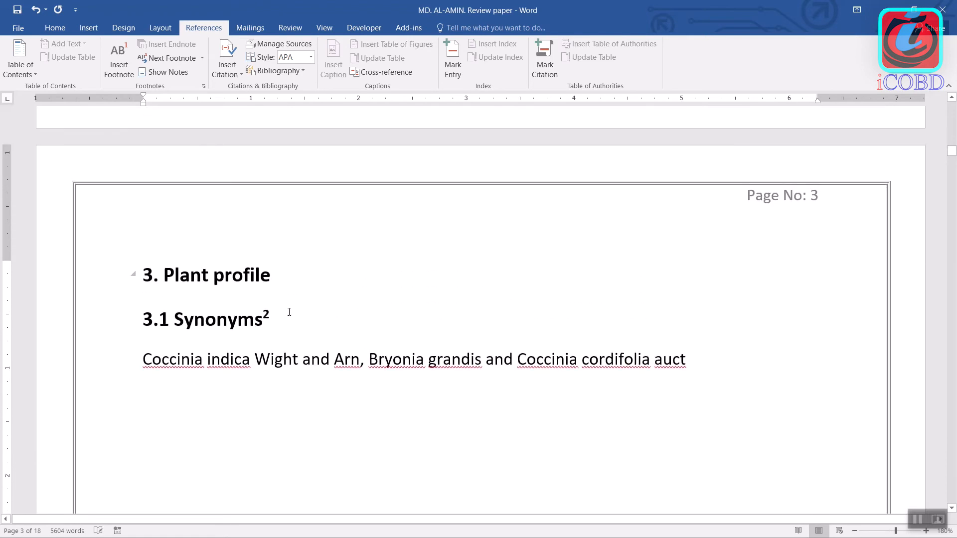
pyautogui.middleClick(318, 316)
pyautogui.middleClick(281, 307)
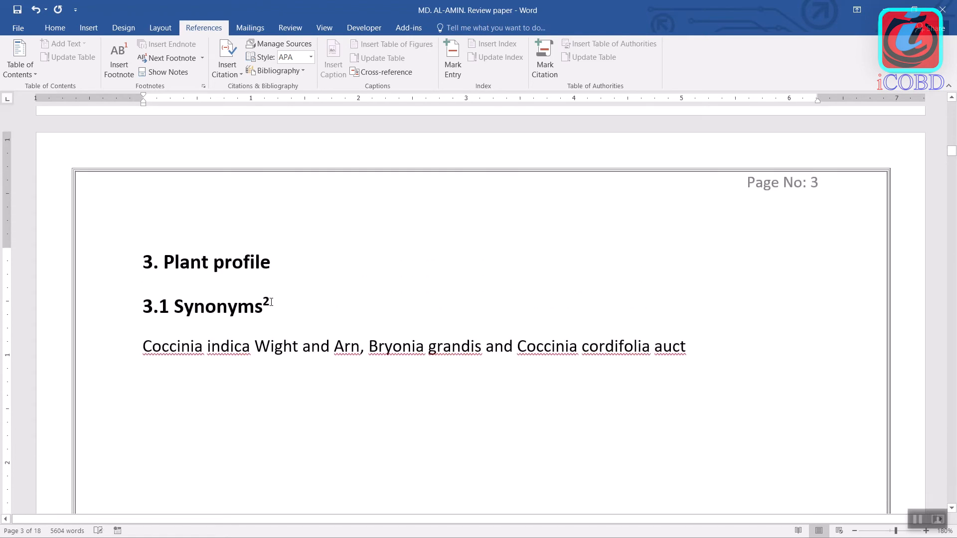
pyautogui.moveTo(273, 302); pyautogui.dragTo(262, 305)
pyautogui.rightClick(268, 309)
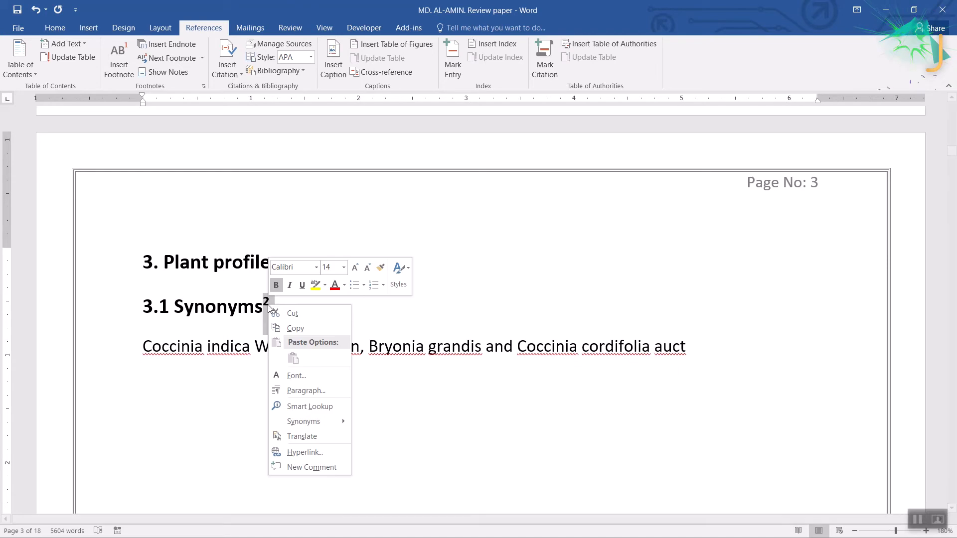
pyautogui.click(398, 377)
# Step: Set the location of the page 3 footnote to Below text through its note options, applied to the selected text
pyautogui.middleClick(393, 340)
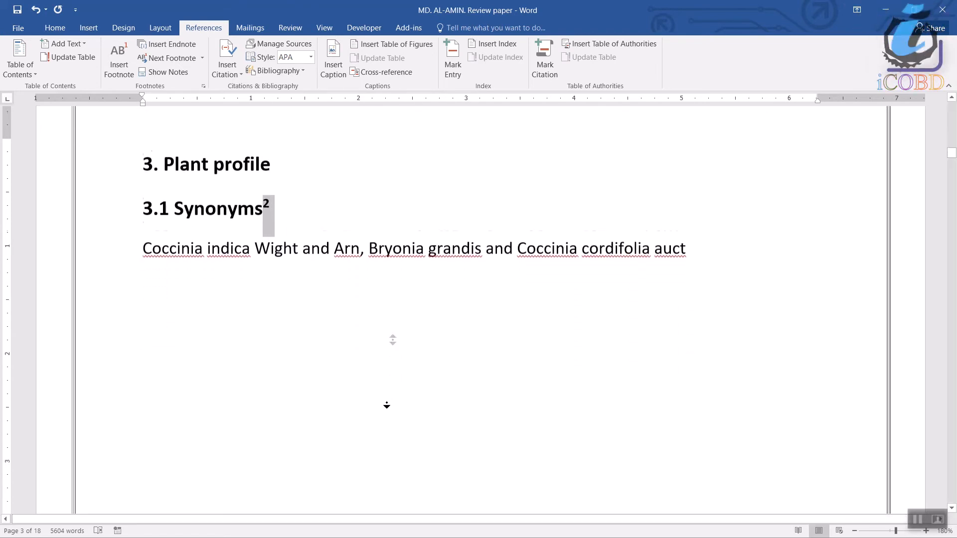
pyautogui.middleClick(387, 428)
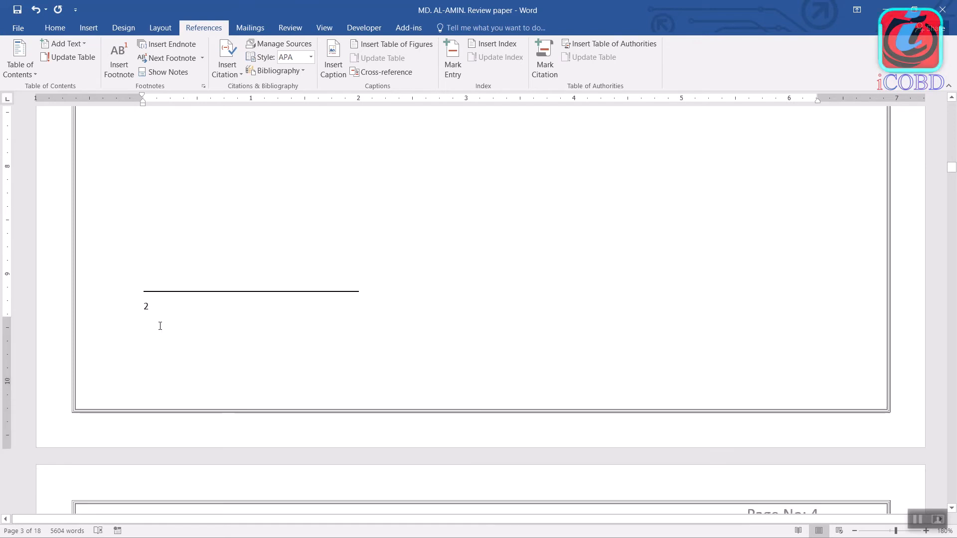
pyautogui.rightClick(145, 308)
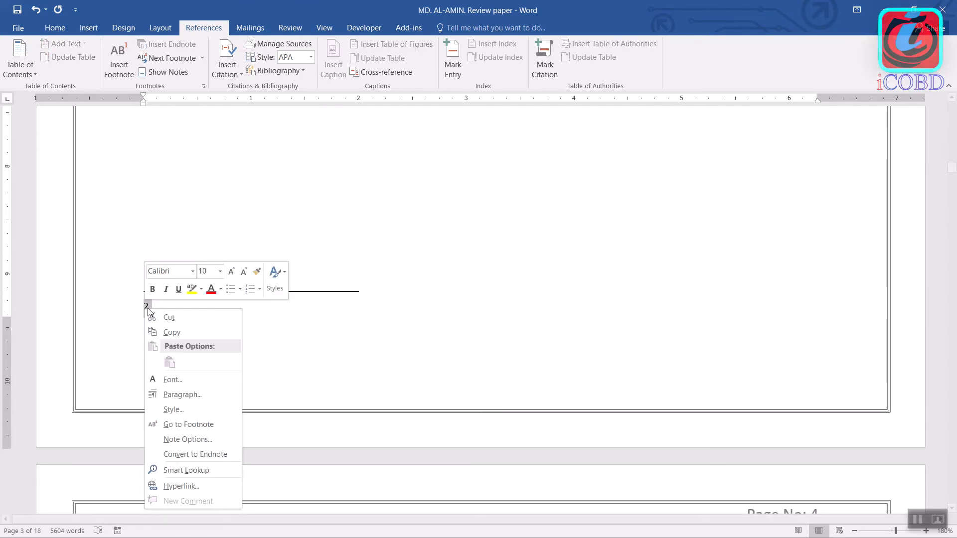
pyautogui.click(191, 439)
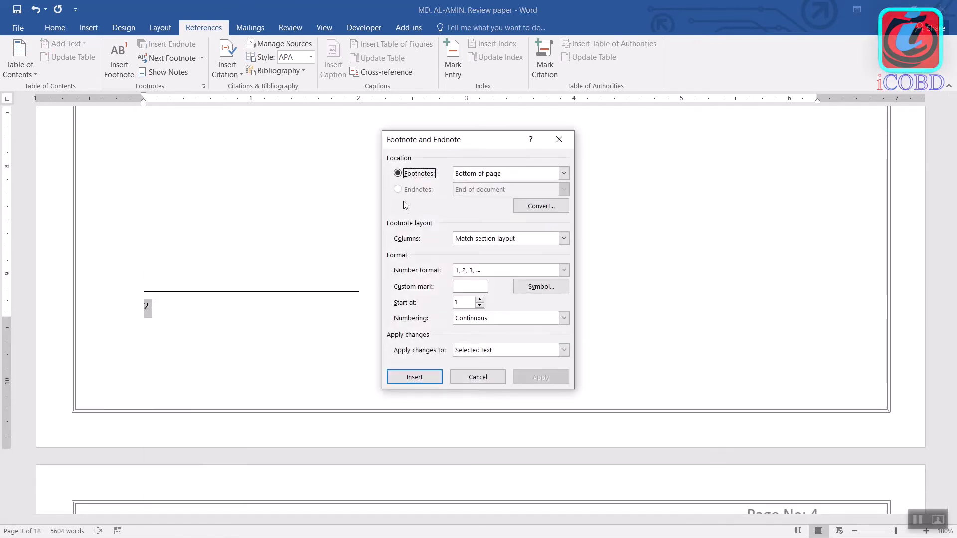
pyautogui.click(564, 174)
pyautogui.click(548, 192)
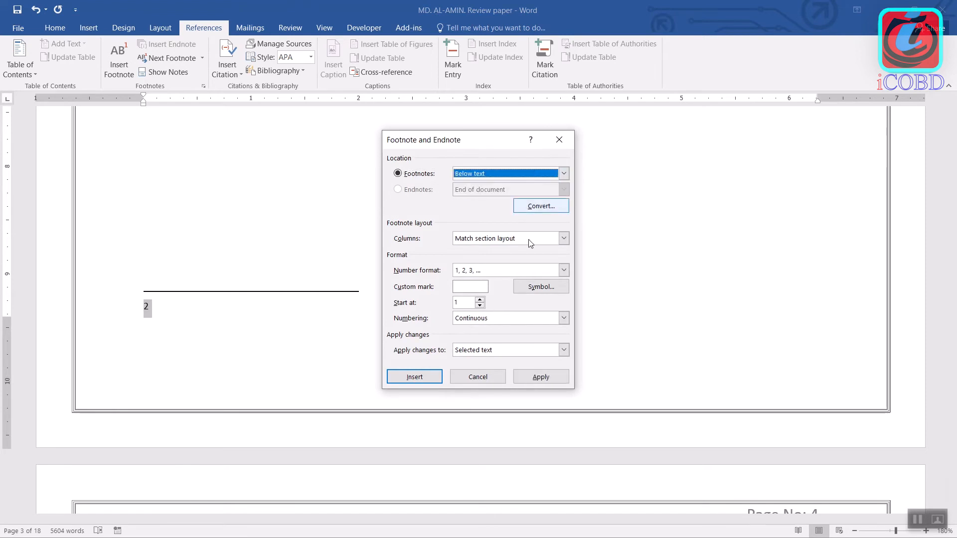
pyautogui.click(538, 379)
pyautogui.middleClick(337, 342)
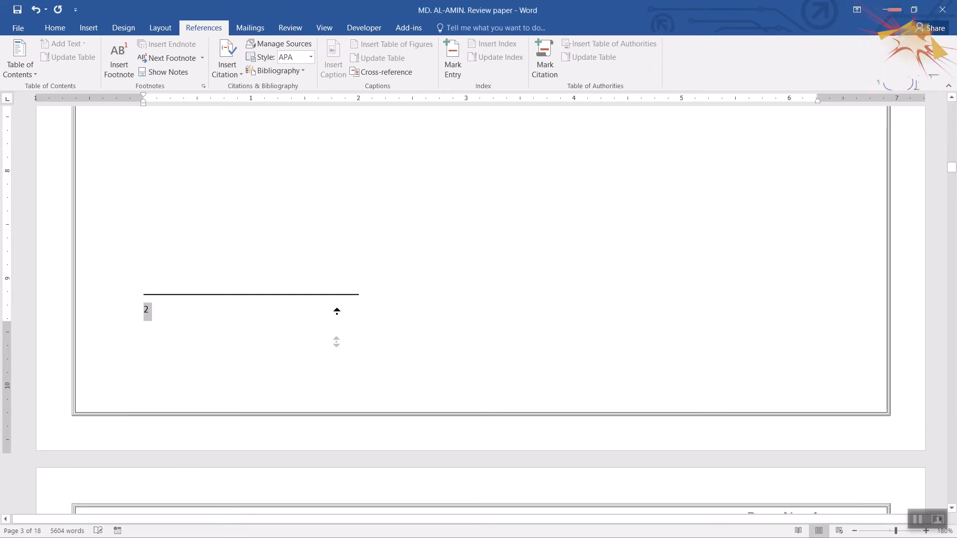
pyautogui.middleClick(332, 298)
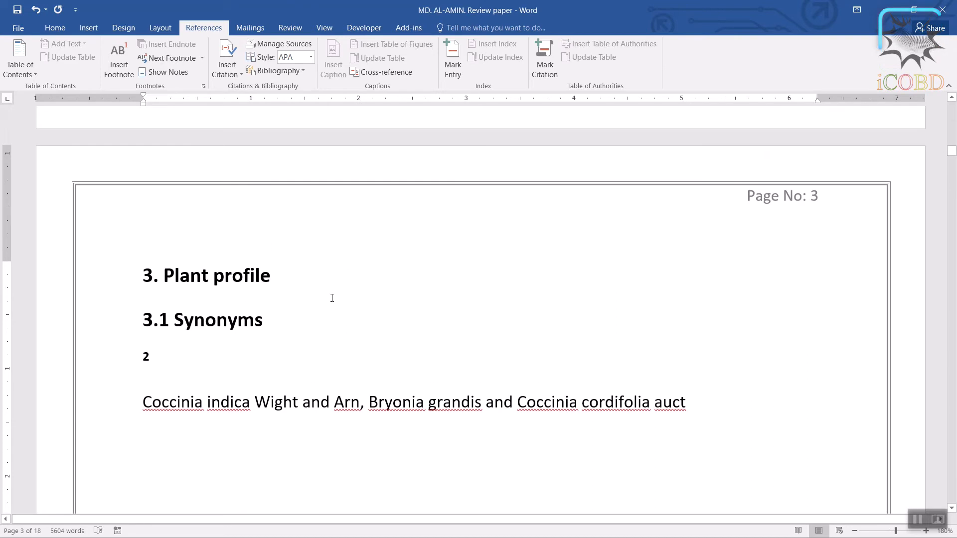
# Step: Go to the page 3 footnote from its reference mark and insert an asterisk symbol there as a custom mark
pyautogui.click(263, 320)
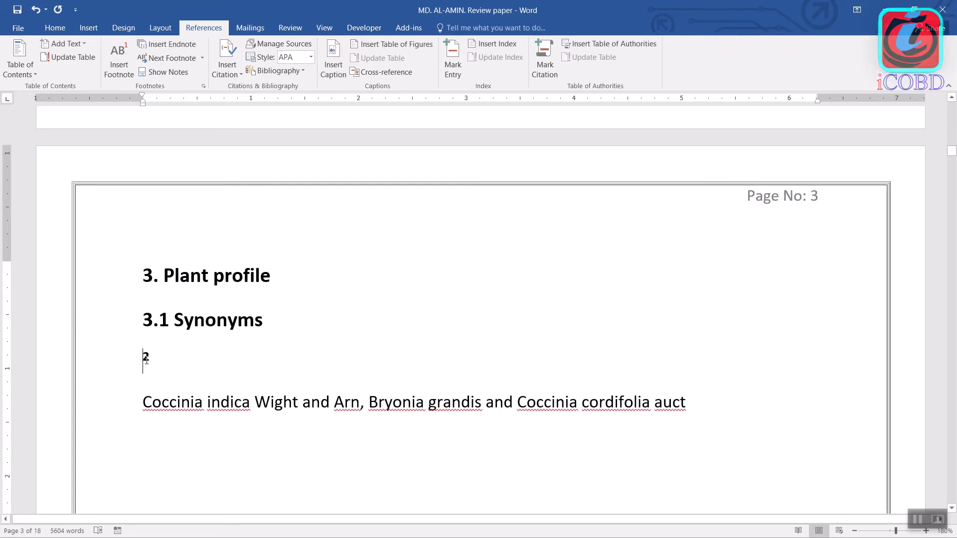
pyautogui.doubleClick(146, 359)
pyautogui.scroll(6, 242, 290)
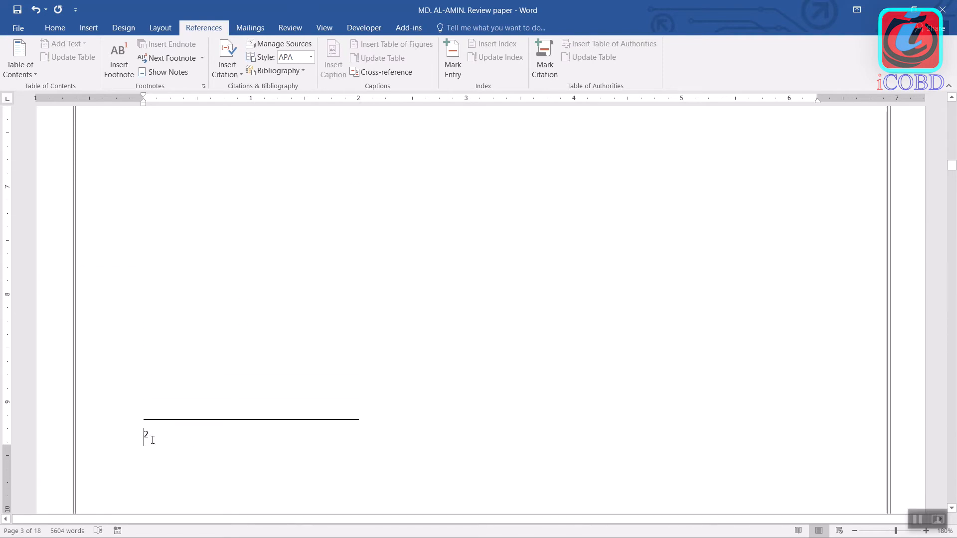
pyautogui.rightClick(146, 438)
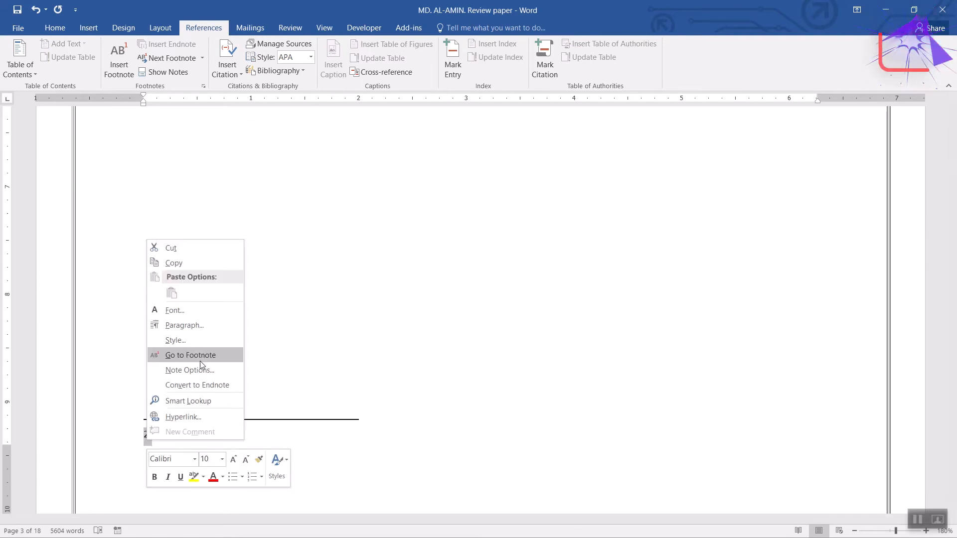
pyautogui.click(204, 372)
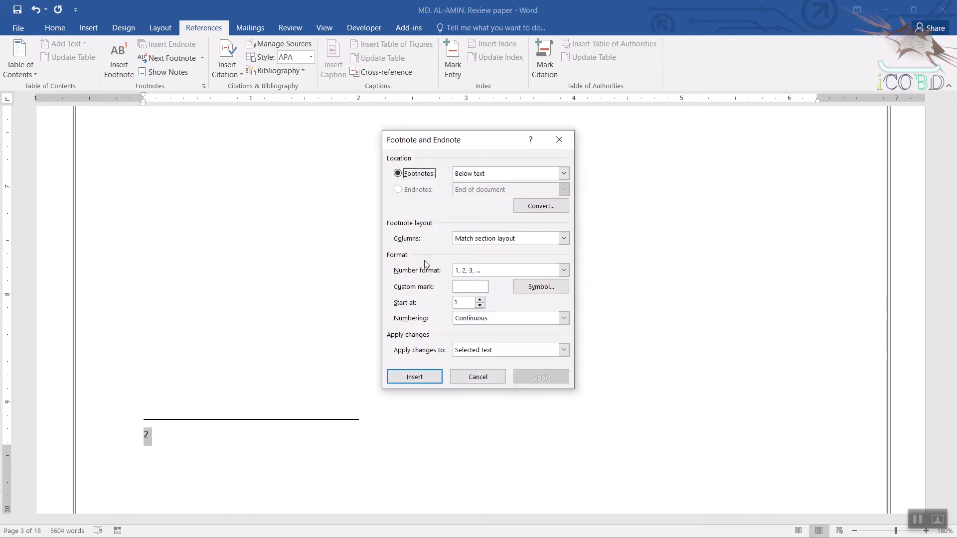
pyautogui.click(537, 288)
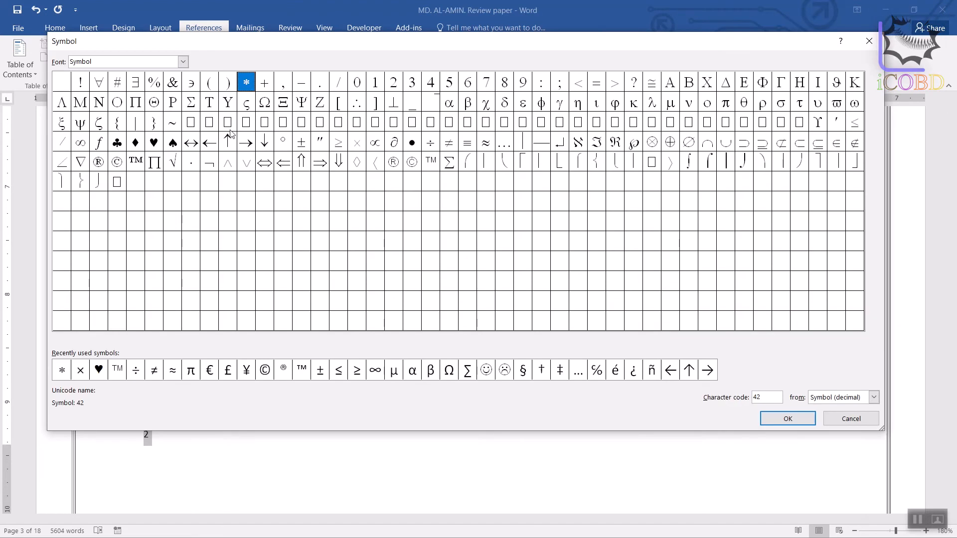
pyautogui.click(798, 420)
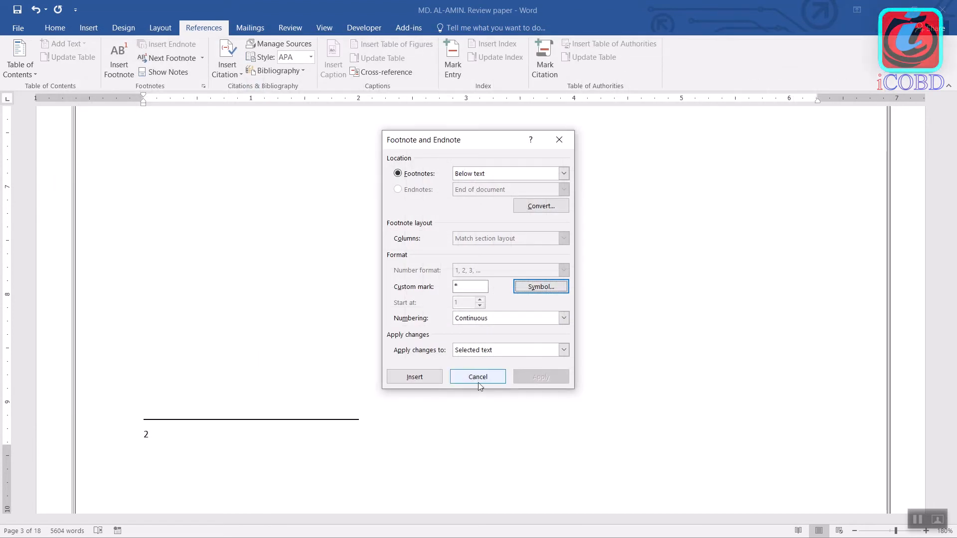
pyautogui.click(433, 377)
pyautogui.click(170, 438)
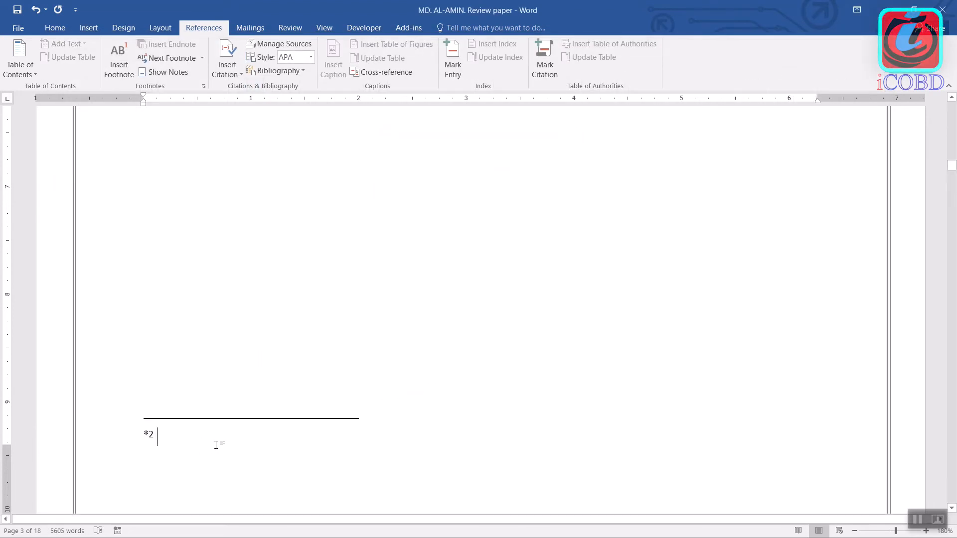
# Step: Delete the footnote reference 2 below the "3.1 Synonyms" heading
pyautogui.middleClick(369, 402)
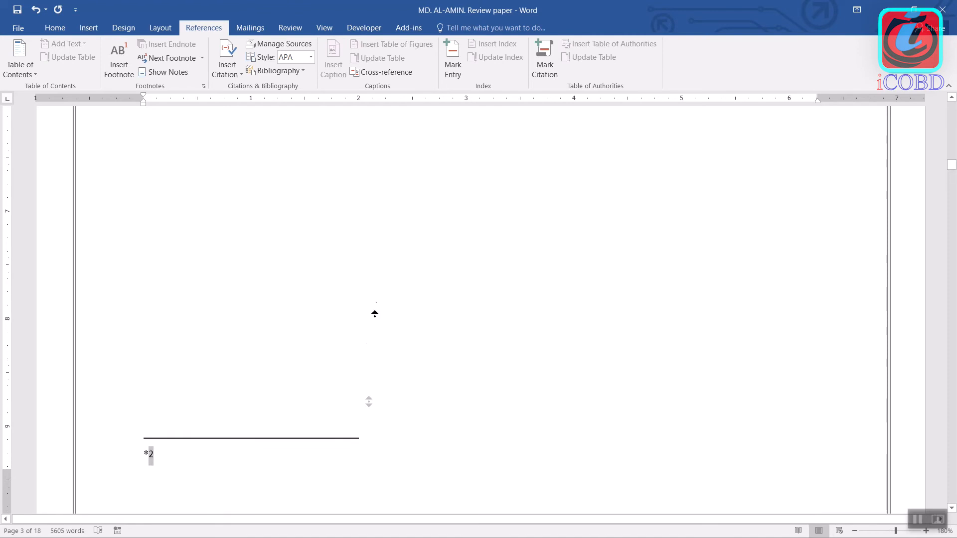
pyautogui.middleClick(376, 324)
pyautogui.middleClick(357, 338)
pyautogui.middleClick(361, 397)
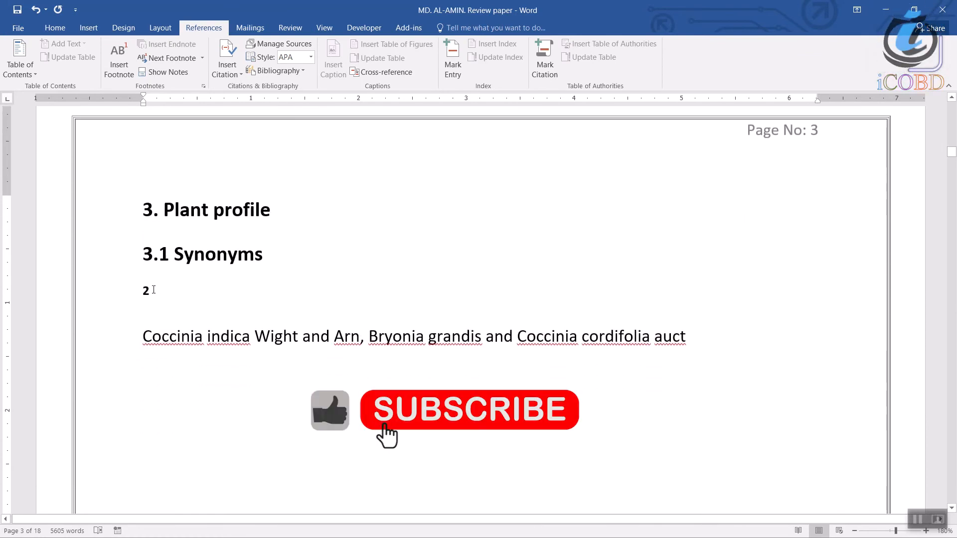
pyautogui.click(116, 293)
pyautogui.press('BackSpace')
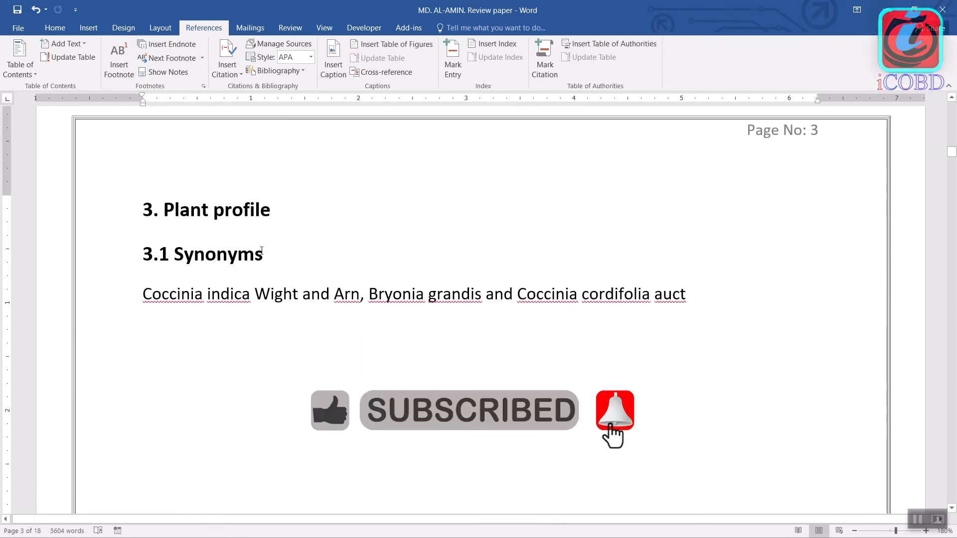
# Step: Insert a footnote with the asterisk symbol as its custom mark at the end of the "3.1 Synonyms" heading
pyautogui.click(203, 86)
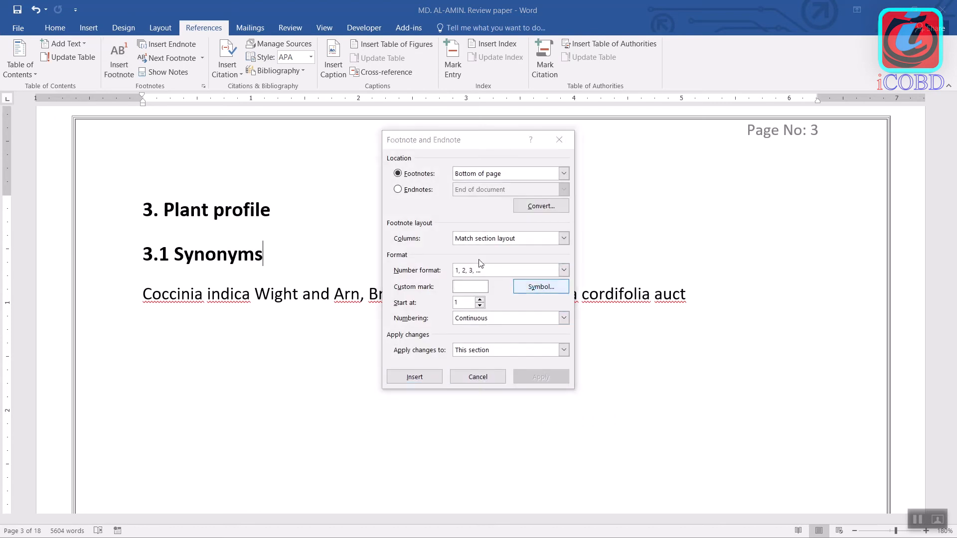
pyautogui.click(529, 286)
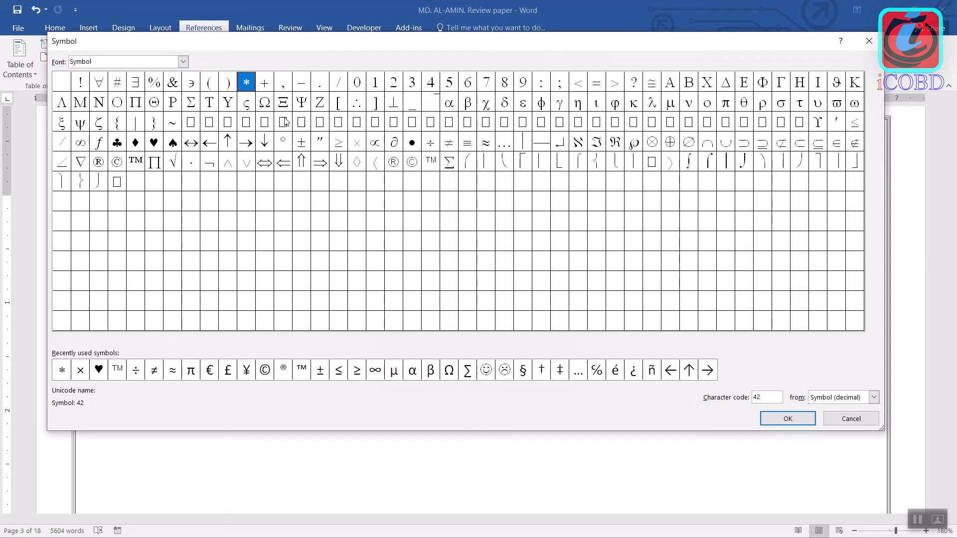
pyautogui.click(787, 419)
pyautogui.click(416, 377)
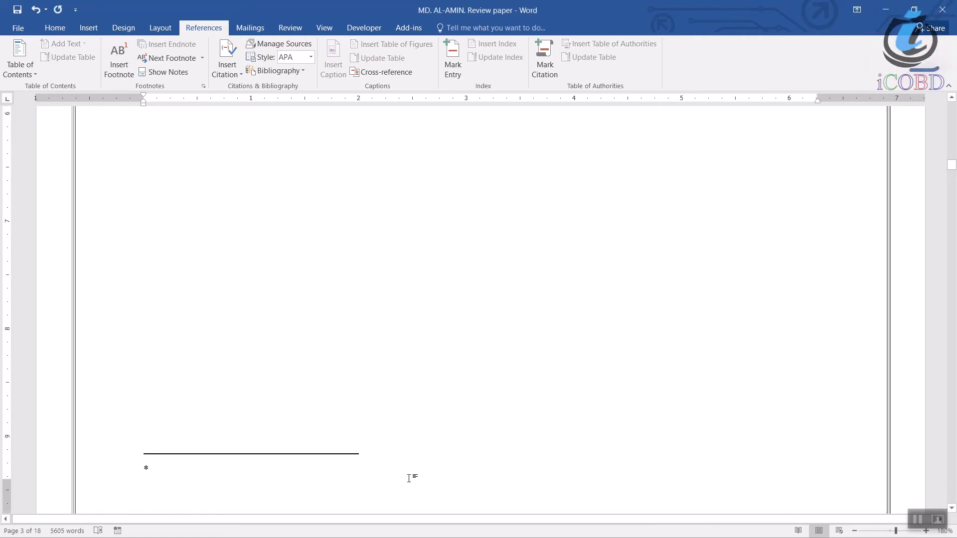
pyautogui.write('h')
pyautogui.press('BackSpace')
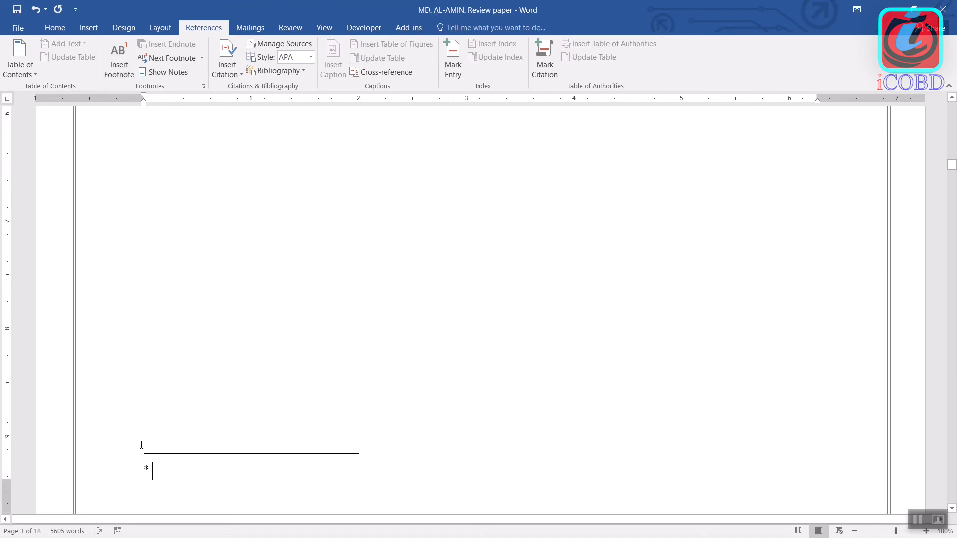
# Step: Review the number formats in the asterisk footnote's note options and choose 1, 2, 3, …
pyautogui.rightClick(146, 468)
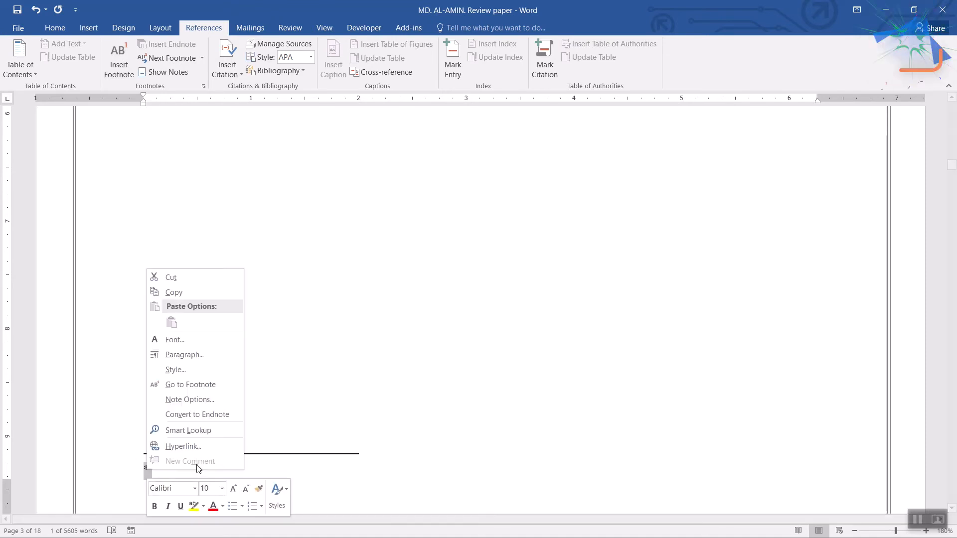
pyautogui.click(197, 399)
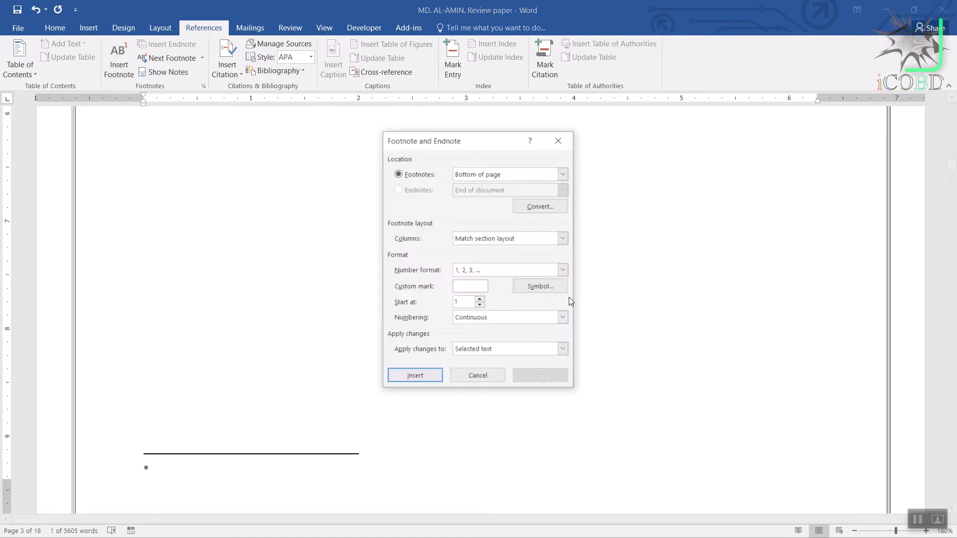
pyautogui.click(456, 287)
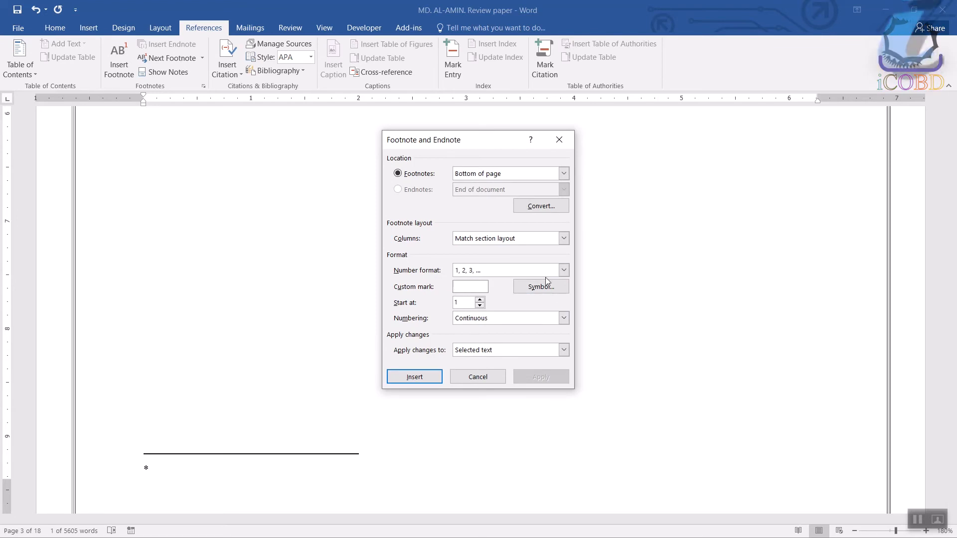
pyautogui.click(564, 271)
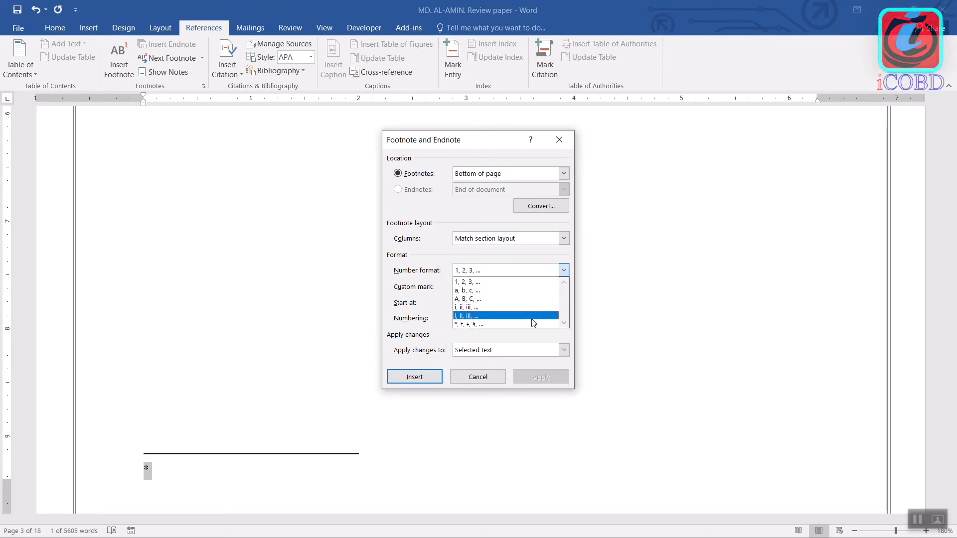
pyautogui.click(565, 271)
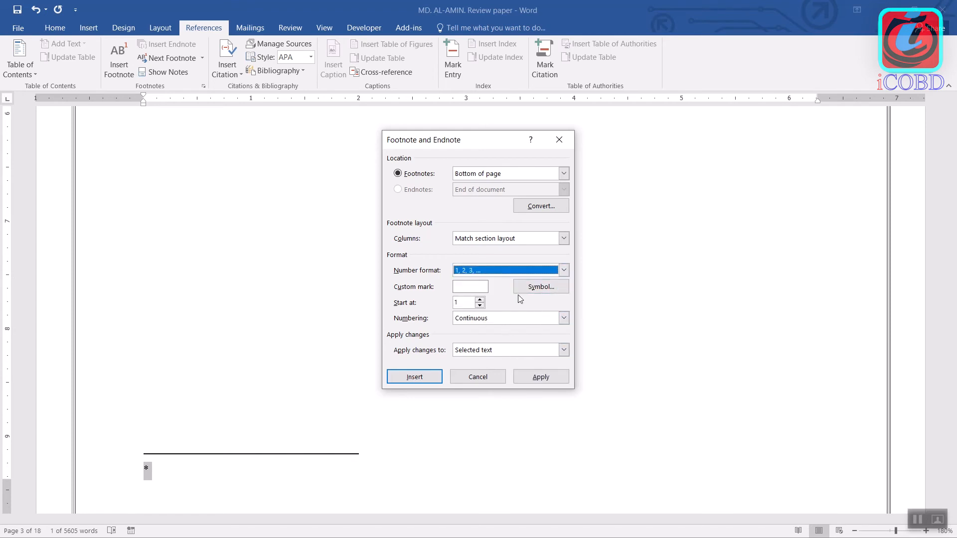
# Step: Try inserting a footnote number with Start at set to 4 beside the asterisk mark, and undo the insertion
pyautogui.click(475, 288)
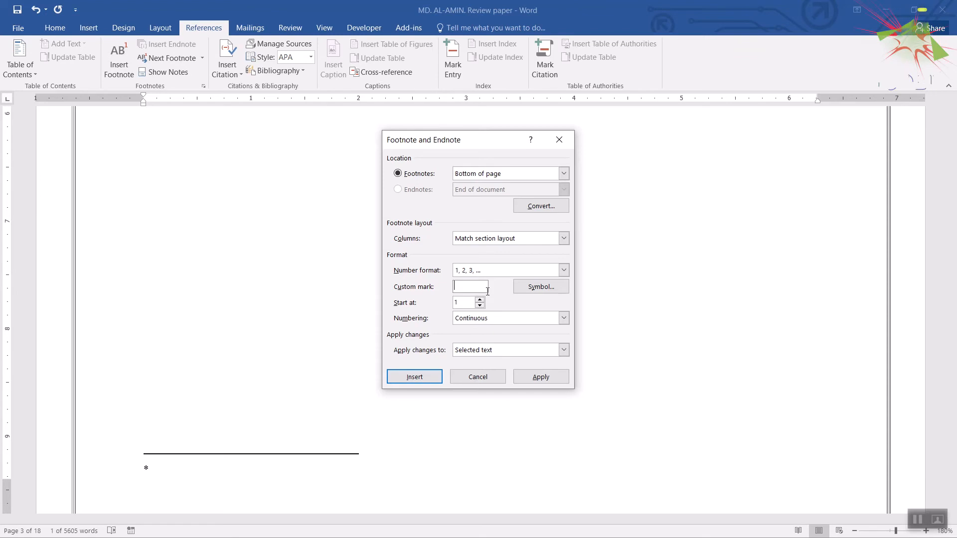
pyautogui.click(479, 300)
pyautogui.click(480, 299)
pyautogui.click(480, 300)
pyautogui.click(480, 299)
pyautogui.click(480, 307)
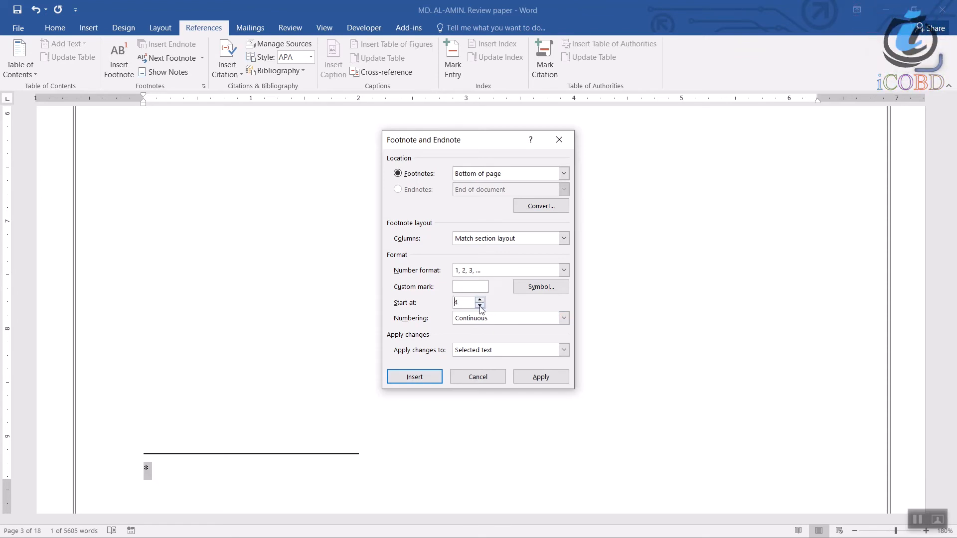
pyautogui.click(421, 381)
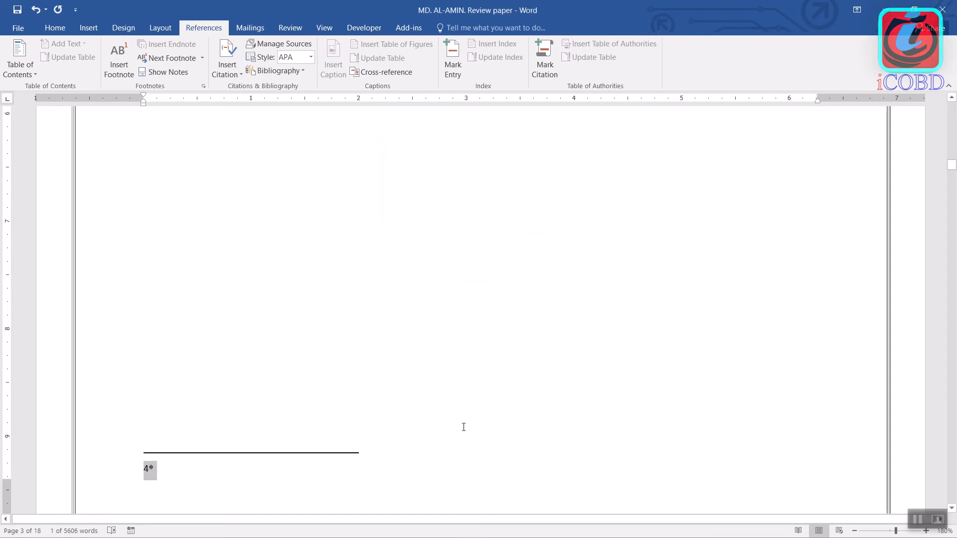
pyautogui.hotkey('ctrl', 'z')
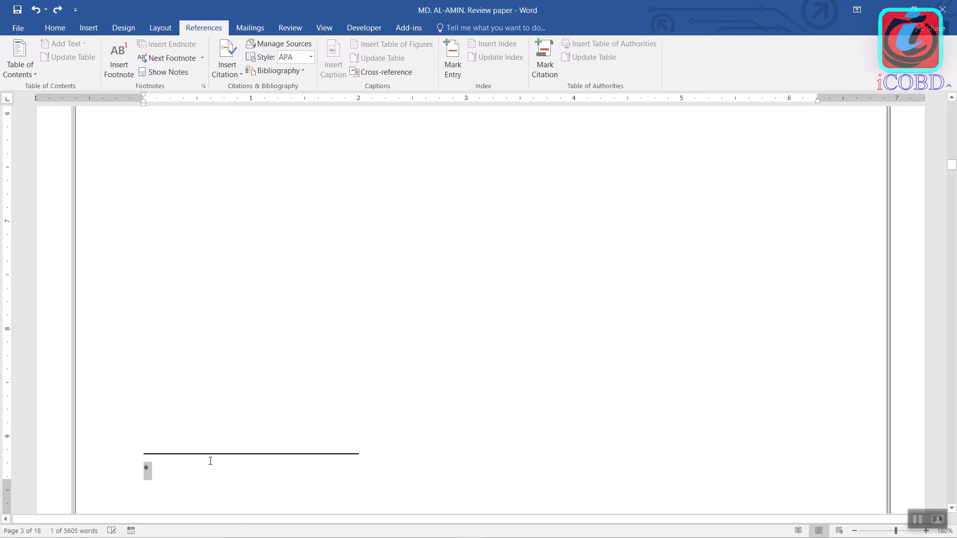
# Step: Open the asterisk footnote's note options, review the numbering choices and choose Continuous
pyautogui.rightClick(150, 477)
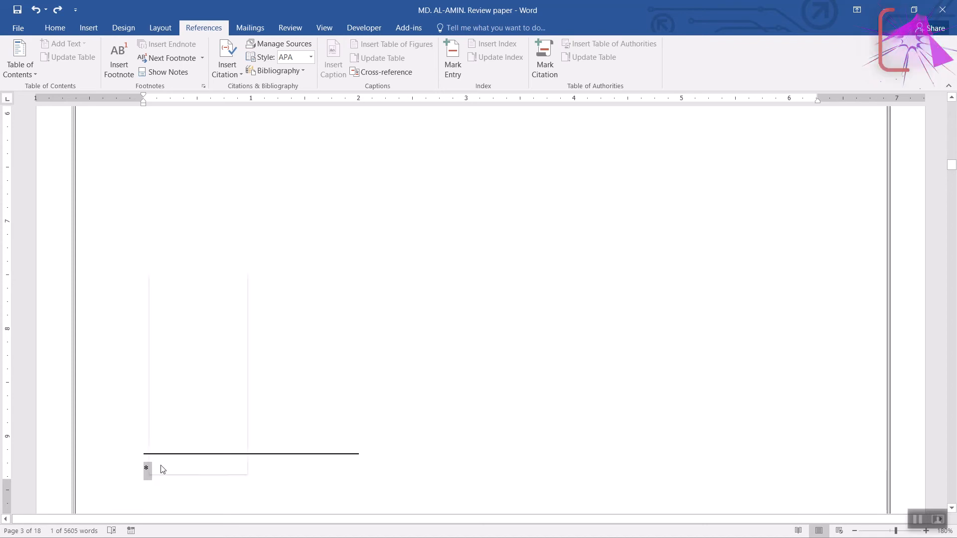
pyautogui.click(206, 403)
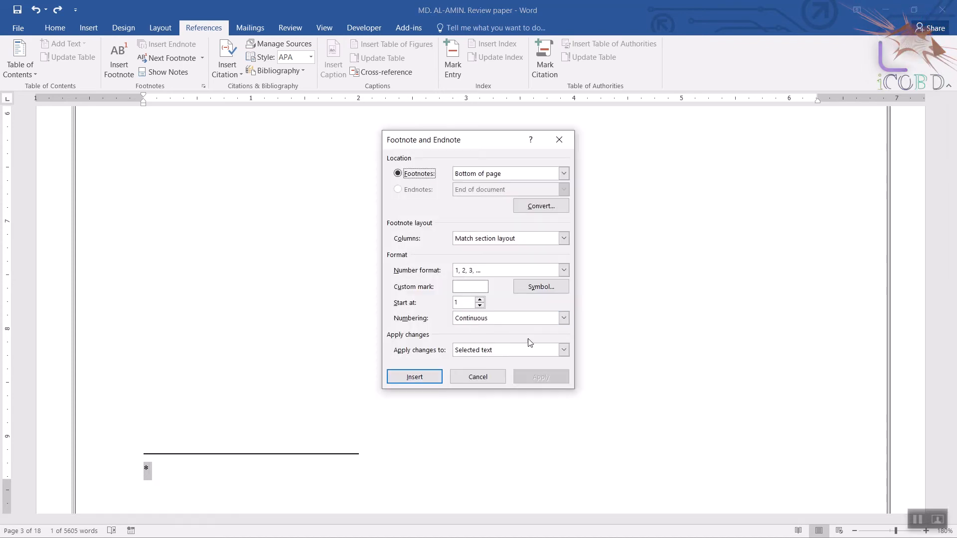
pyautogui.click(563, 319)
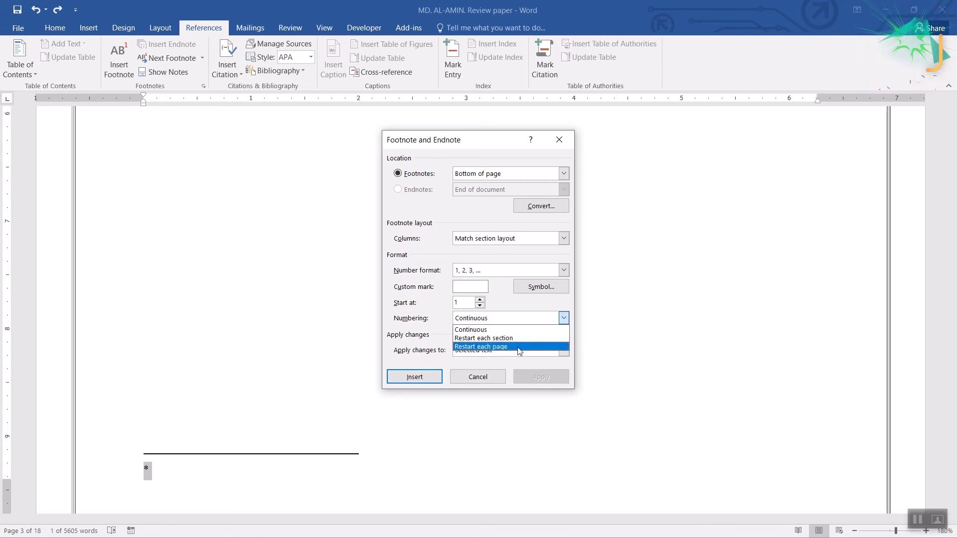
pyautogui.click(523, 330)
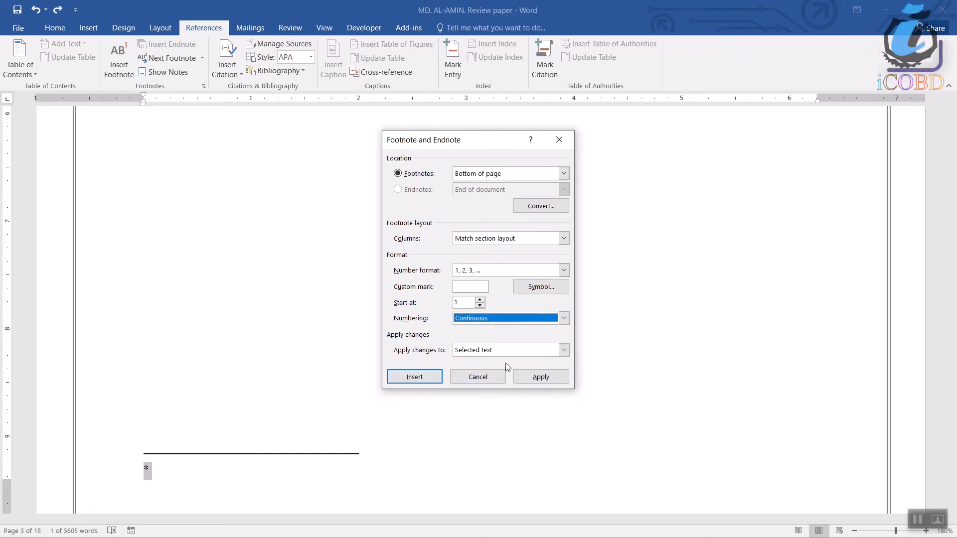
# Step: Examine the choices for where changes apply and the numbering choices, keeping Selected text and Continuous
pyautogui.click(563, 350)
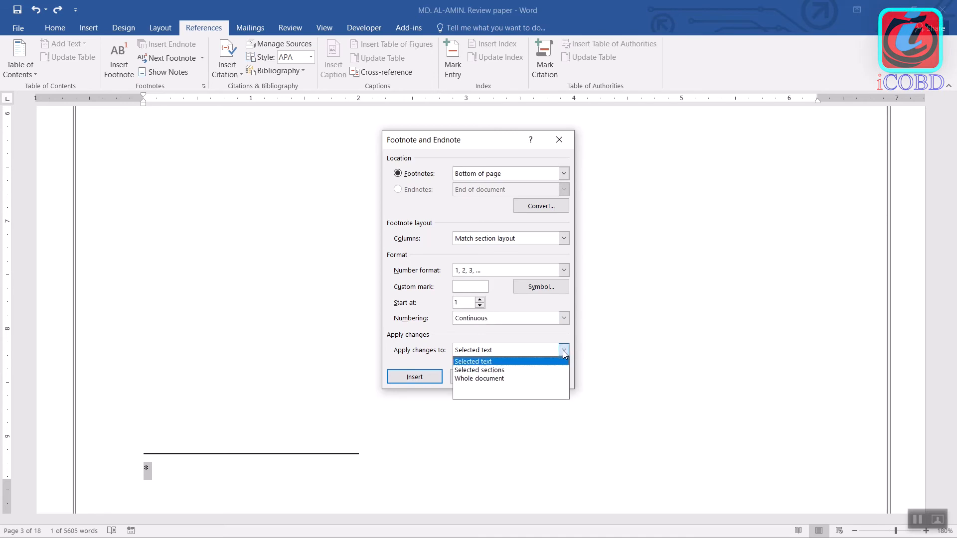
pyautogui.click(563, 351)
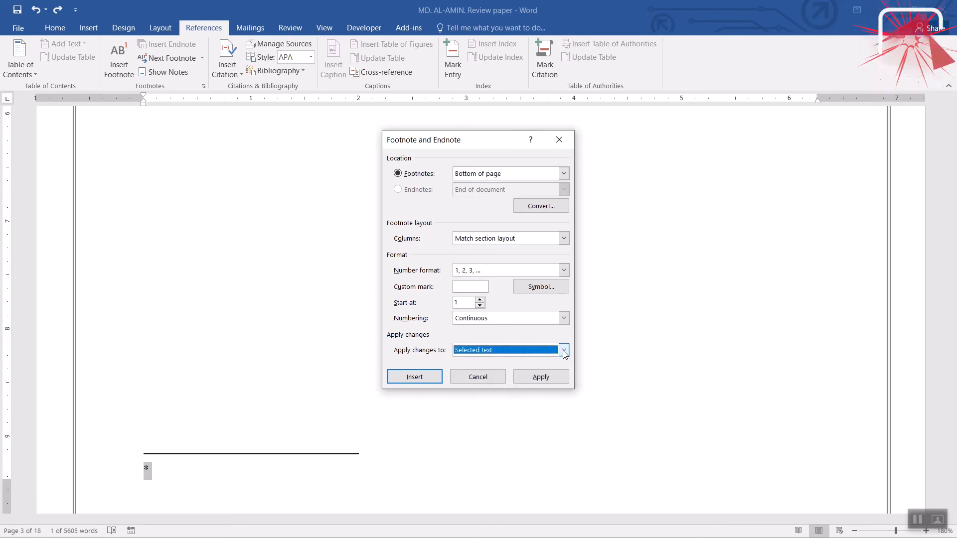
pyautogui.click(564, 351)
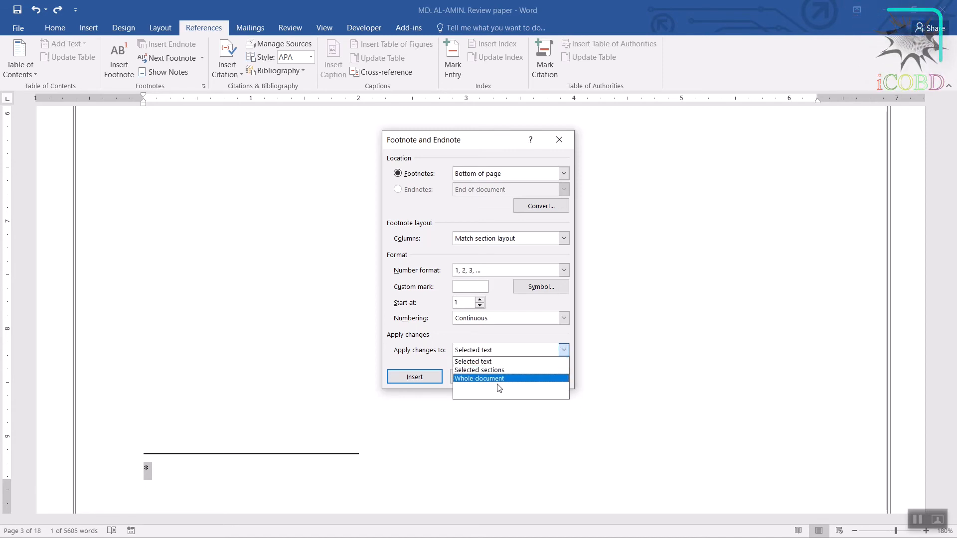
pyautogui.click(569, 353)
pyautogui.click(524, 319)
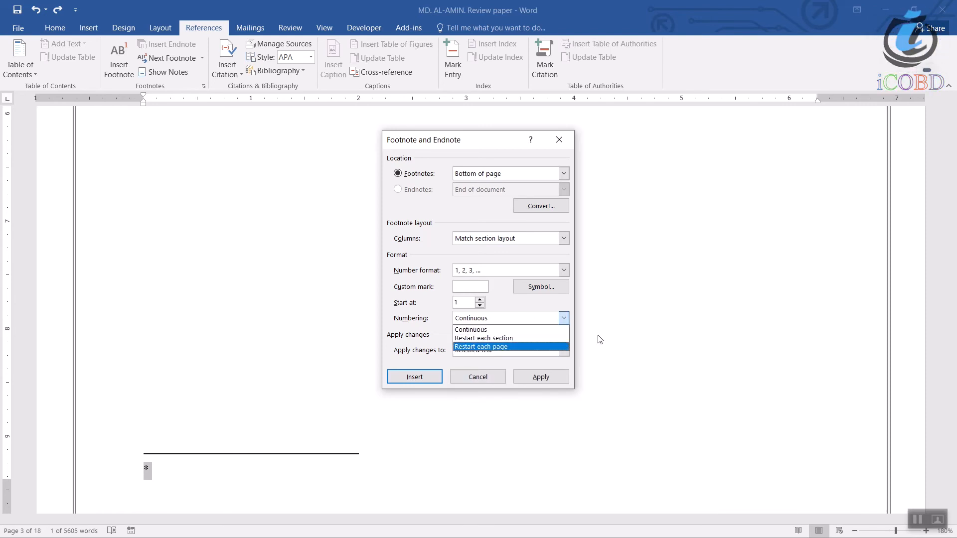
pyautogui.click(534, 311)
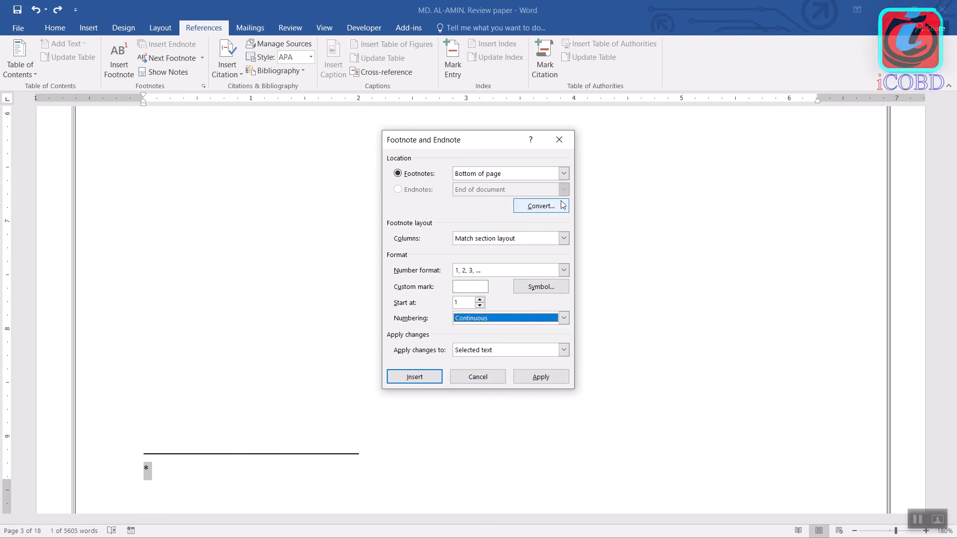
# Step: Go through the footnote location choices and choose Bottom of page
pyautogui.click(564, 173)
pyautogui.click(531, 194)
pyautogui.click(564, 174)
pyautogui.click(534, 182)
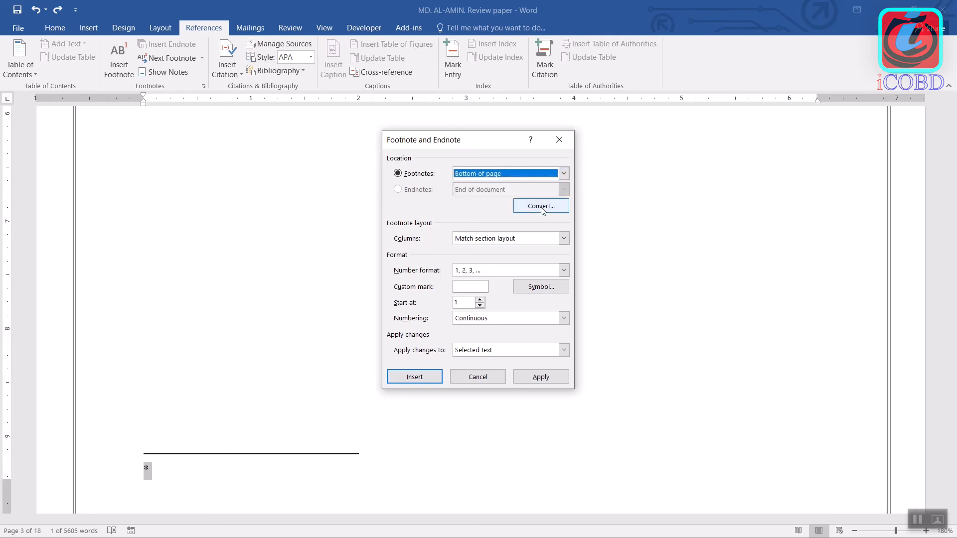
# Step: Convert all footnotes to endnotes and apply the note settings to the selected text
pyautogui.click(541, 206)
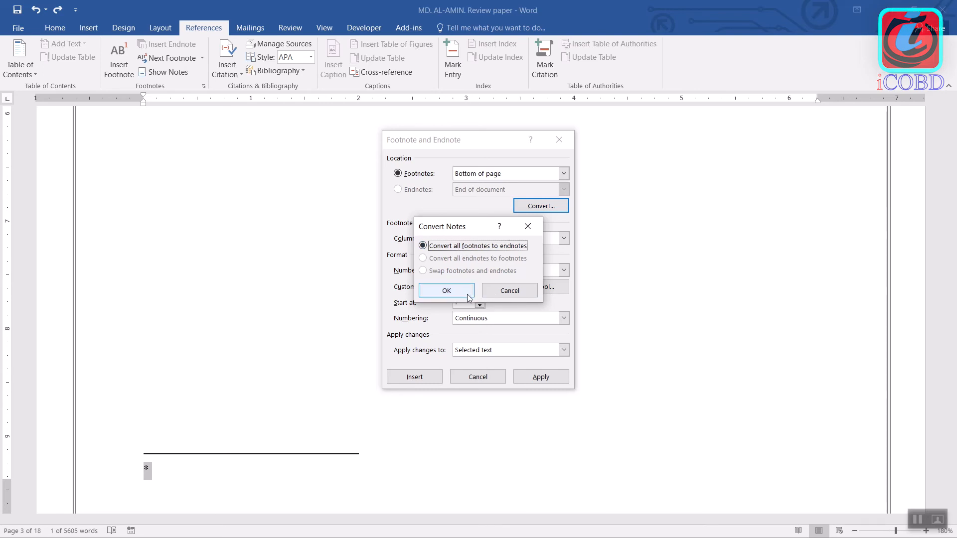
pyautogui.click(447, 290)
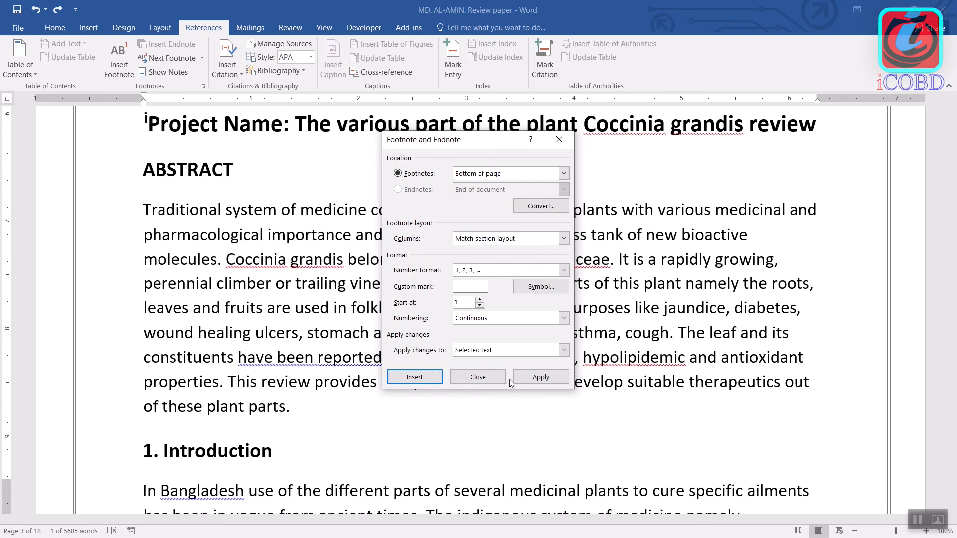
pyautogui.click(541, 377)
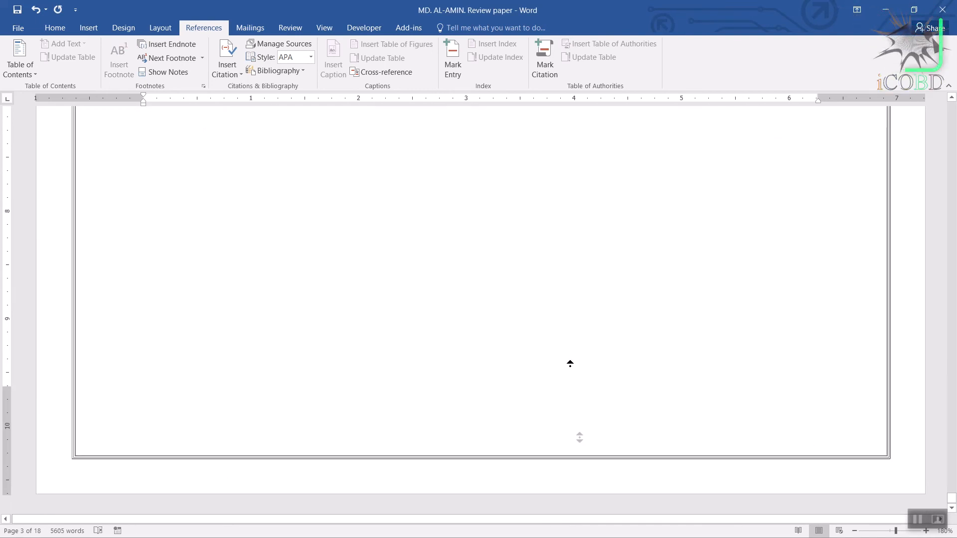
# Step: Examine the converted endnotes below the last reference at the end of the document
pyautogui.middleClick(547, 443)
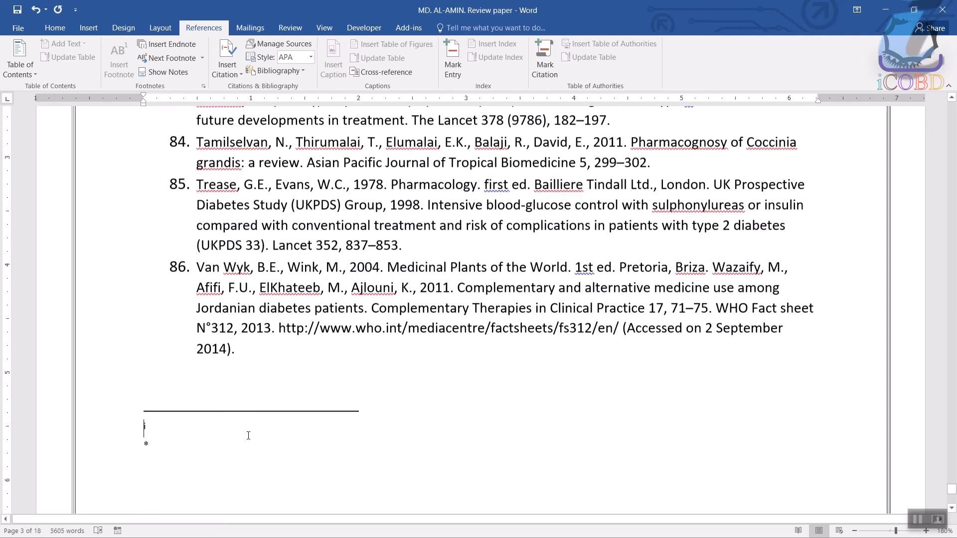
pyautogui.moveTo(158, 450); pyautogui.dragTo(4, 329)
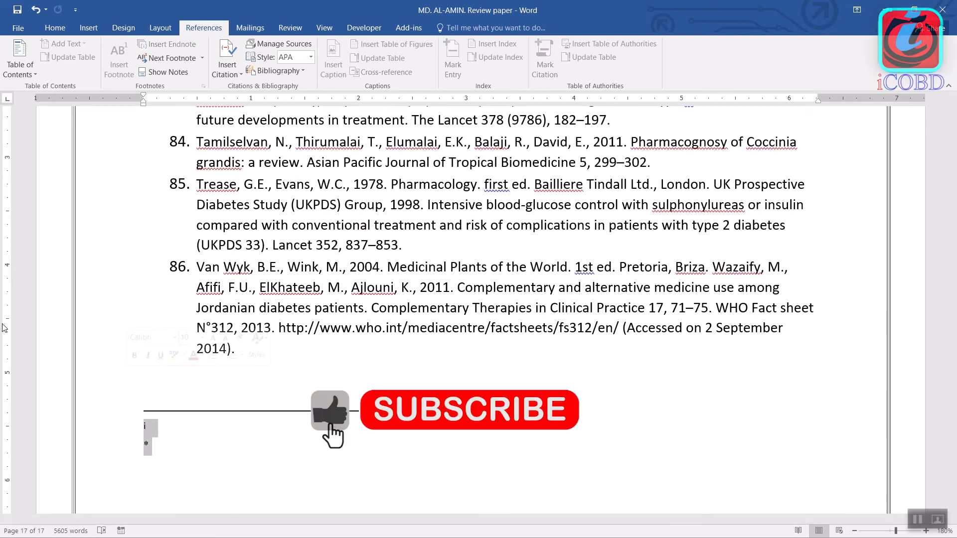
pyautogui.click(257, 437)
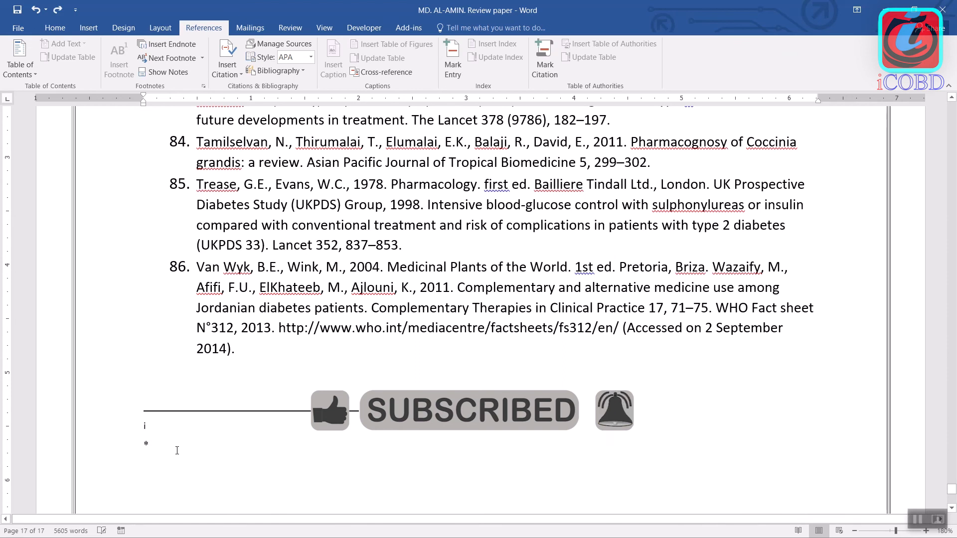
# Step: Go to the start of the document, try inserting an endnote, and undo the insertion
pyautogui.hotkey('ctrl', 'Home')
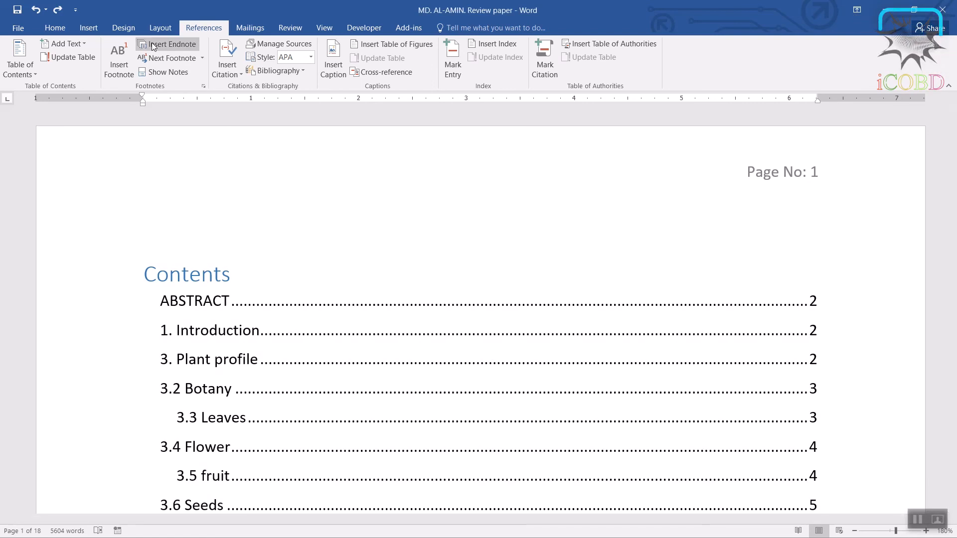
pyautogui.click(154, 46)
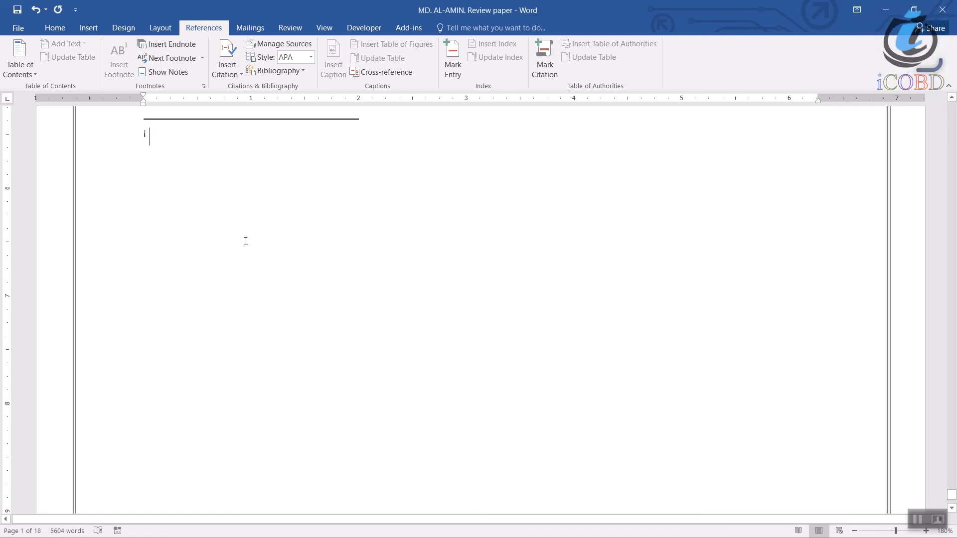
pyautogui.hotkey('ctrl', 'z')
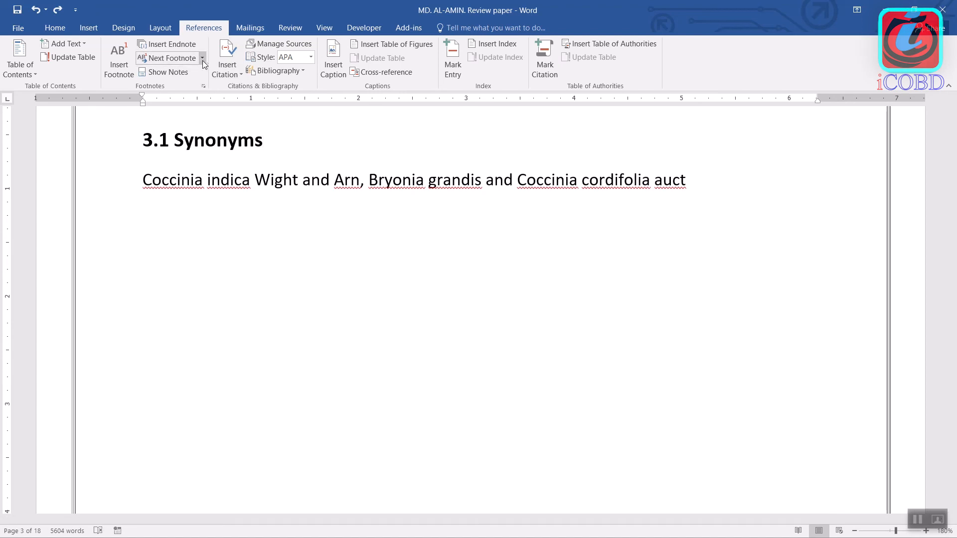
# Step: Review the note navigation choices and insert an endnote with the text "dkjfljd" at the end of the "3.1 Synonyms" heading
pyautogui.click(202, 63)
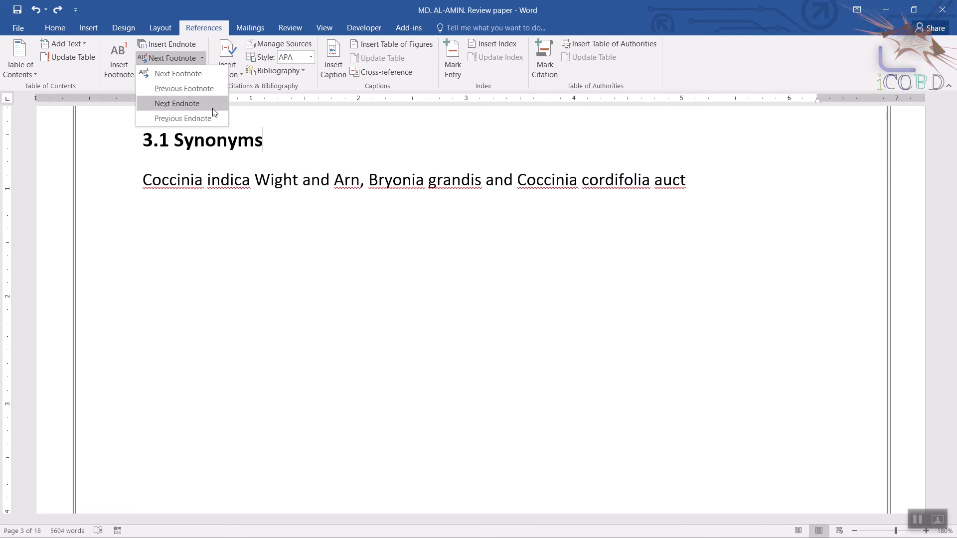
pyautogui.click(320, 146)
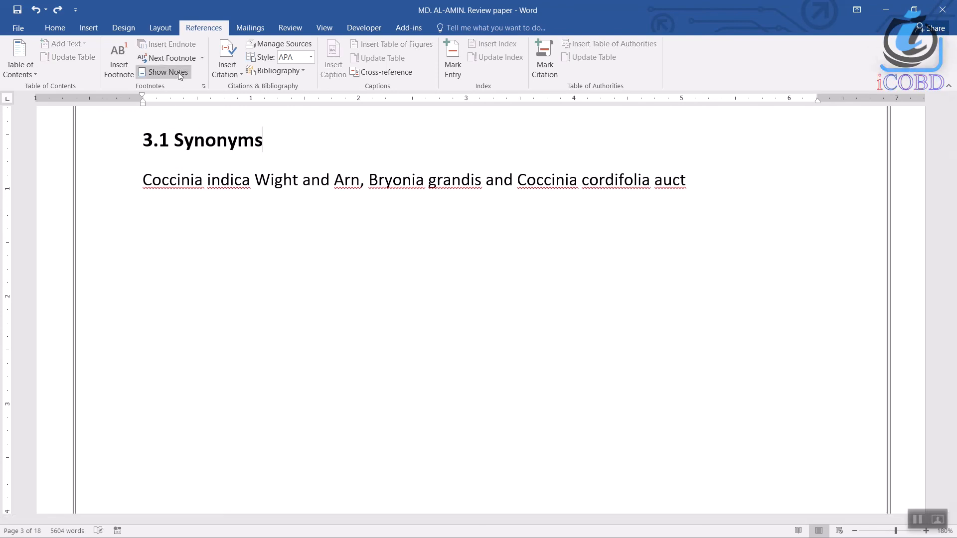
pyautogui.click(178, 47)
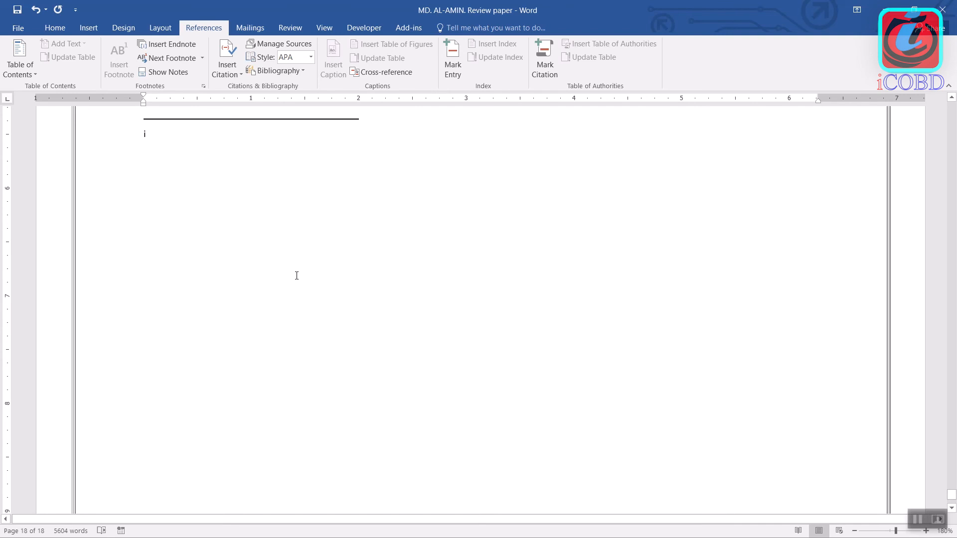
pyautogui.write('dkjfljd')
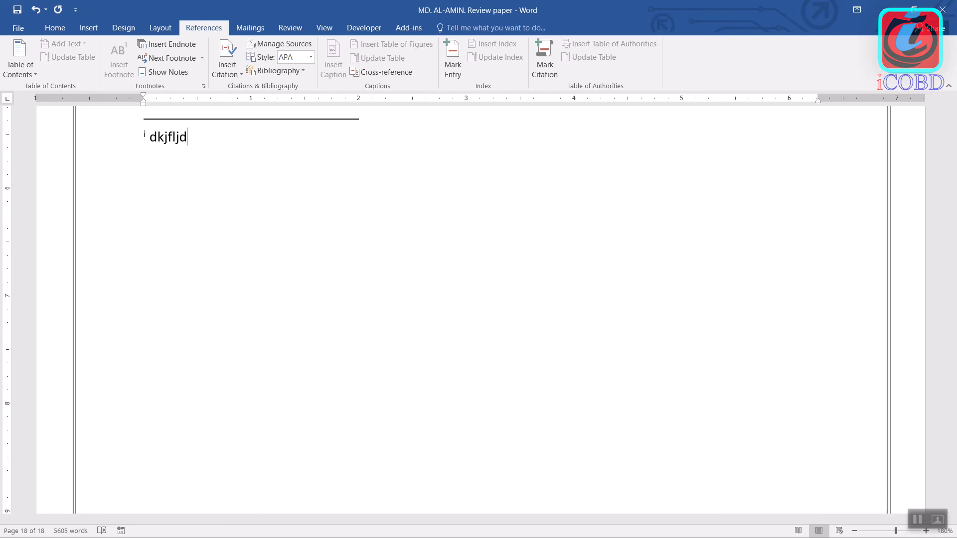
# Step: Use Show Notes to switch between the endnote and its mark beside "3.1 Synonyms", and try the View footnote area option
pyautogui.click(182, 72)
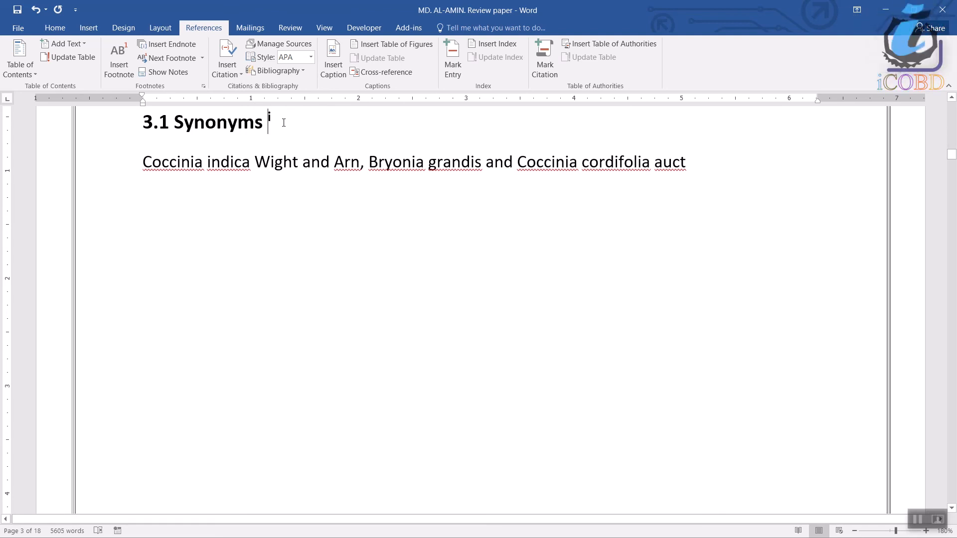
pyautogui.moveTo(276, 120); pyautogui.dragTo(265, 122)
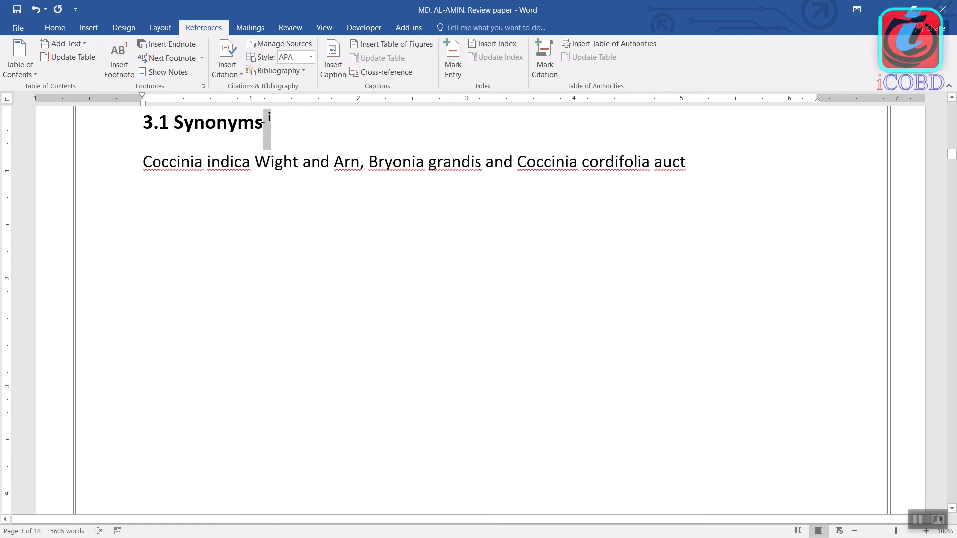
pyautogui.click(289, 125)
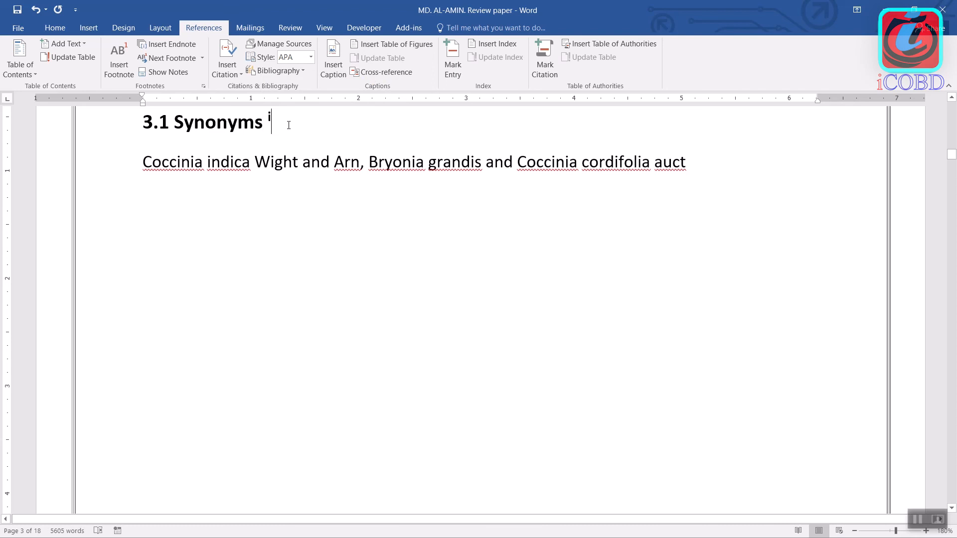
pyautogui.click(182, 72)
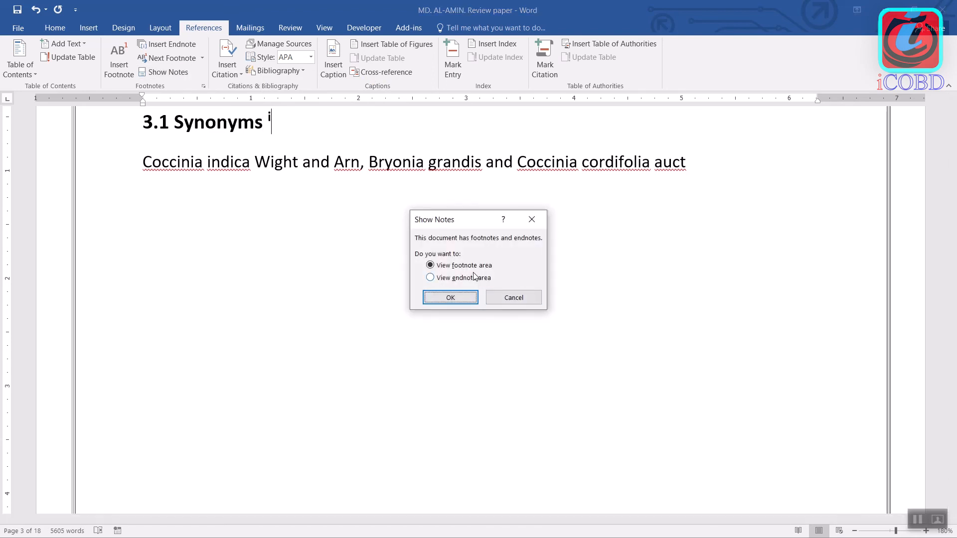
pyautogui.click(461, 302)
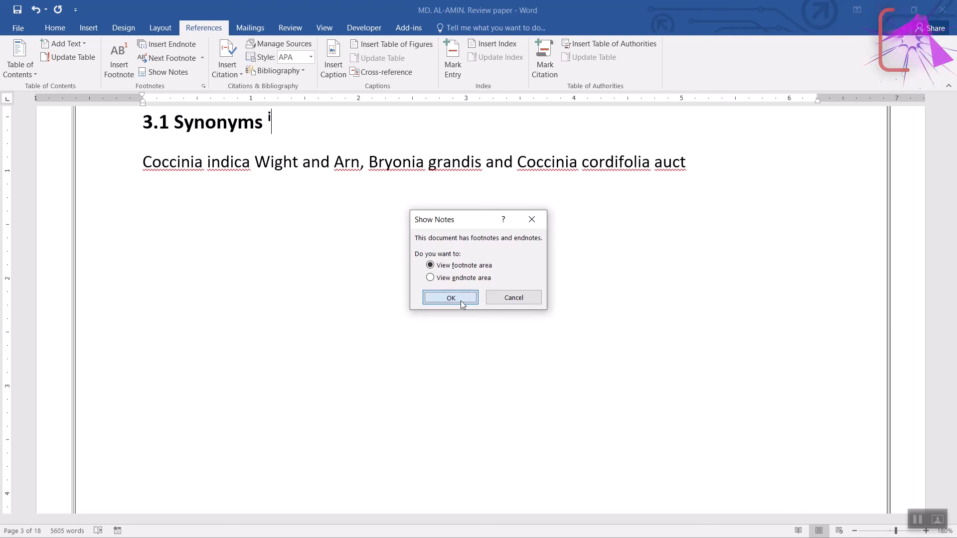
pyautogui.click(176, 71)
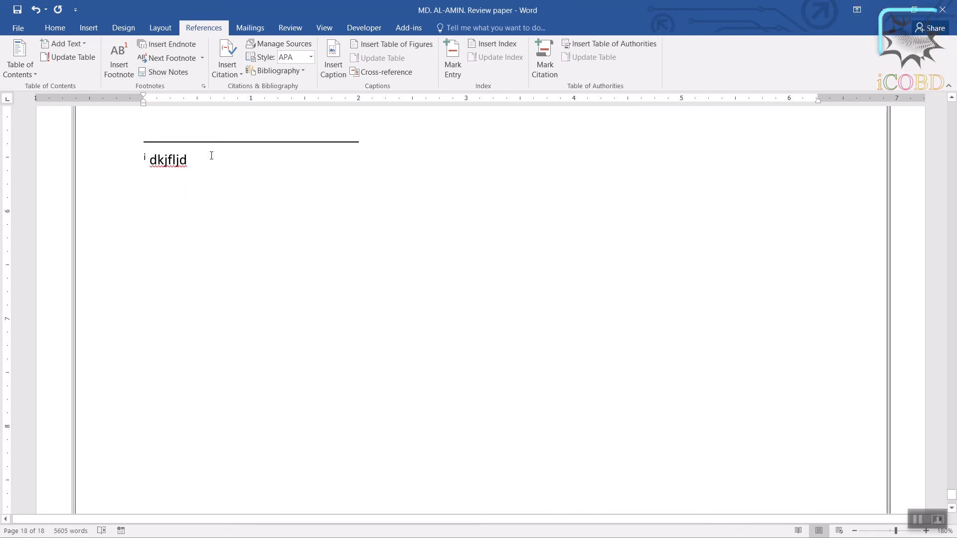
# Step: Undo the typed endnote text and view the endnote area from the heading's reference mark with Show Notes
pyautogui.hotkey('ctrl', 'z')
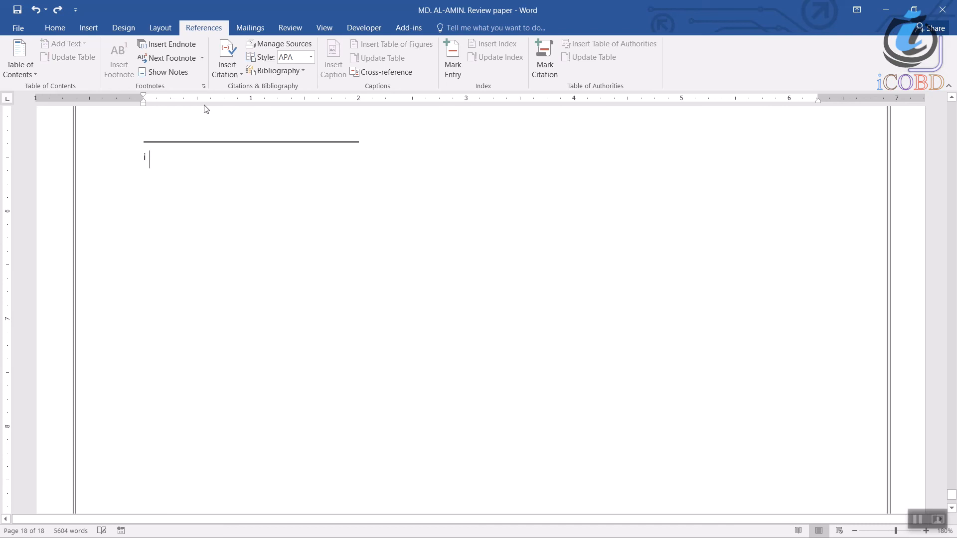
pyautogui.click(178, 71)
pyautogui.click(178, 72)
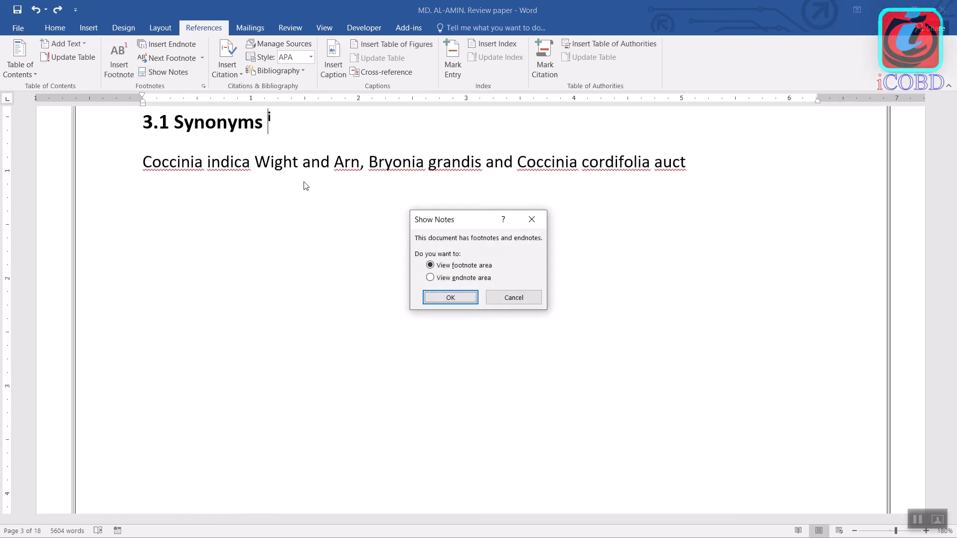
pyautogui.click(451, 280)
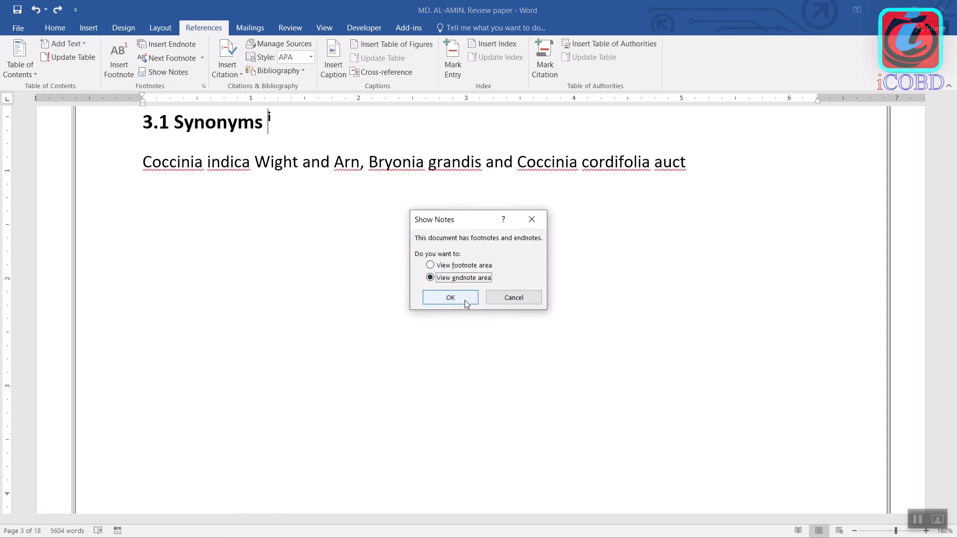
pyautogui.click(464, 300)
pyautogui.scroll(5, 272, 240)
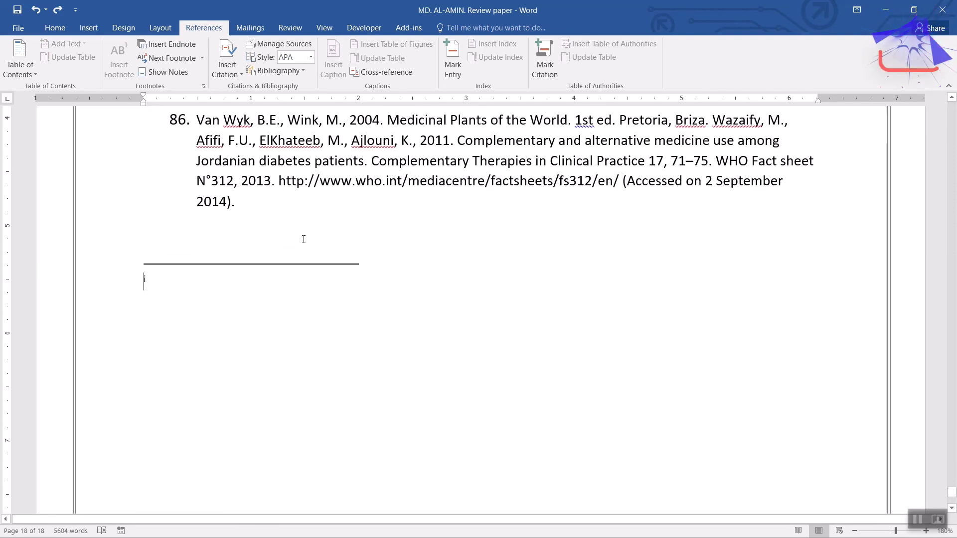
# Step: Undo the endnote insertion at the "3.1 Synonyms" heading and the change before it
pyautogui.hotkey('ctrl', 'z')
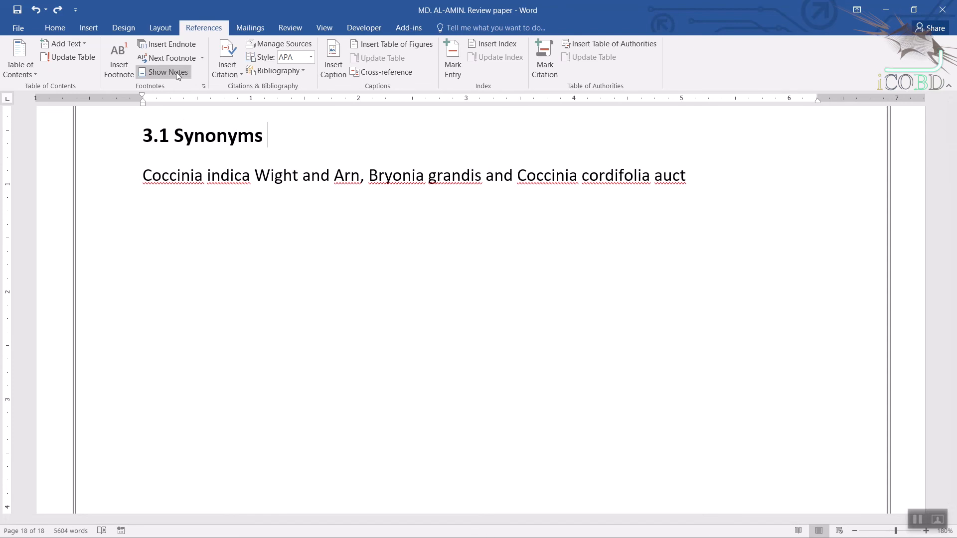
pyautogui.hotkey('ctrl', 'z')
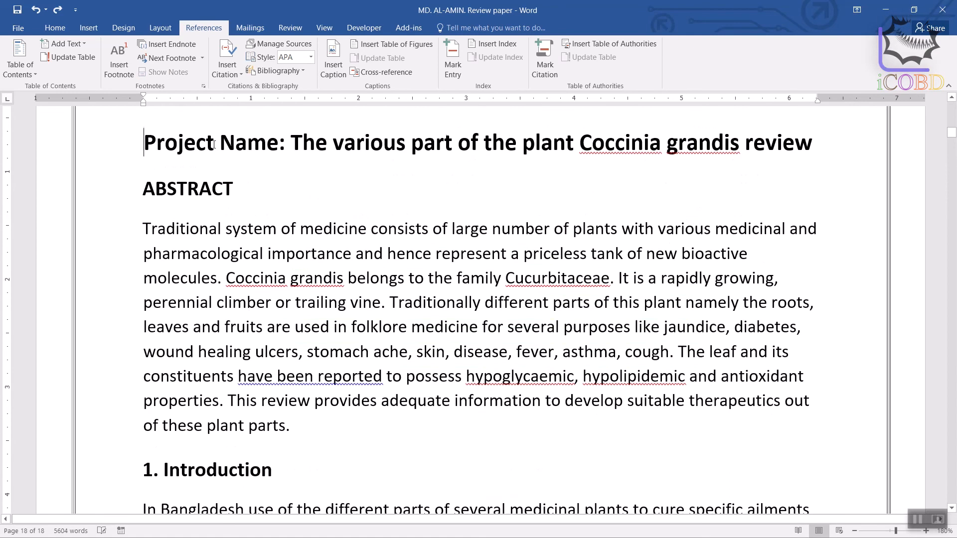